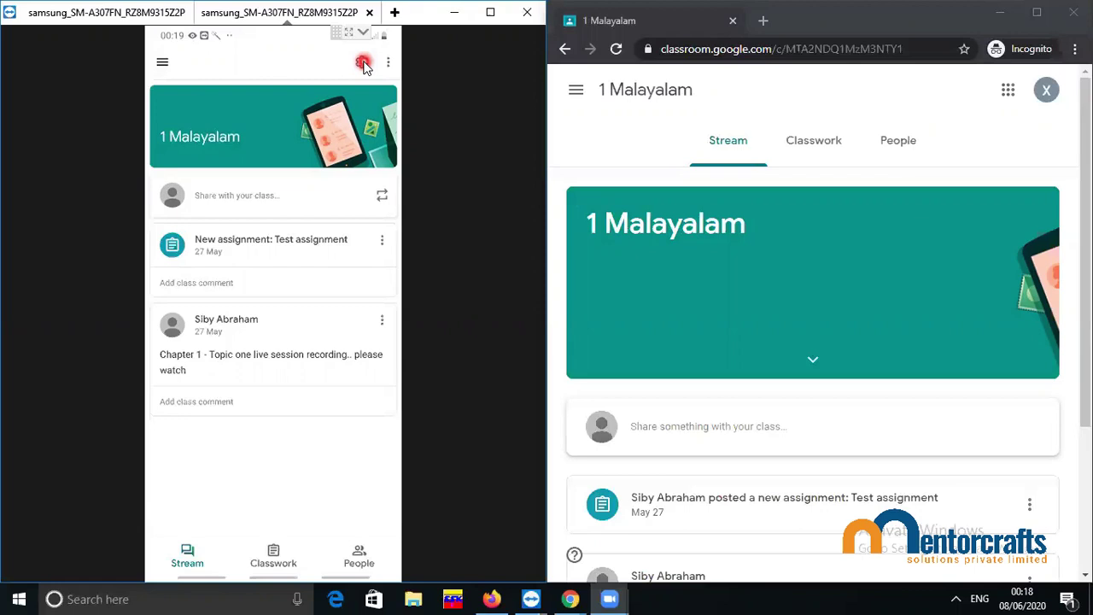
Step: Make the 1 Malayalam class's video meeting link visible to students and save the class settings
left_click(363, 63)
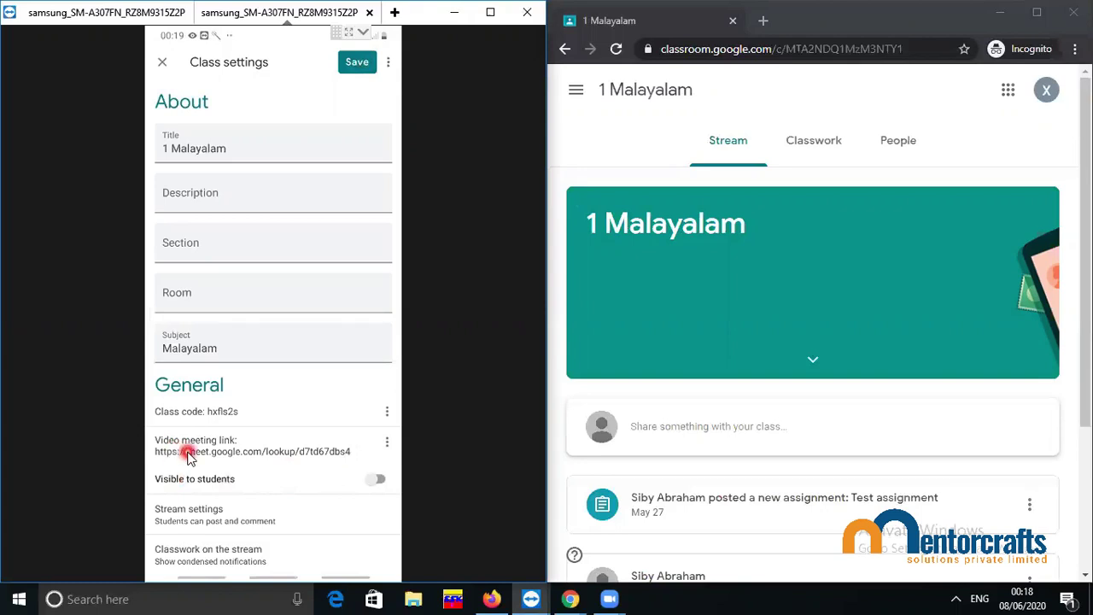
left_click(378, 484)
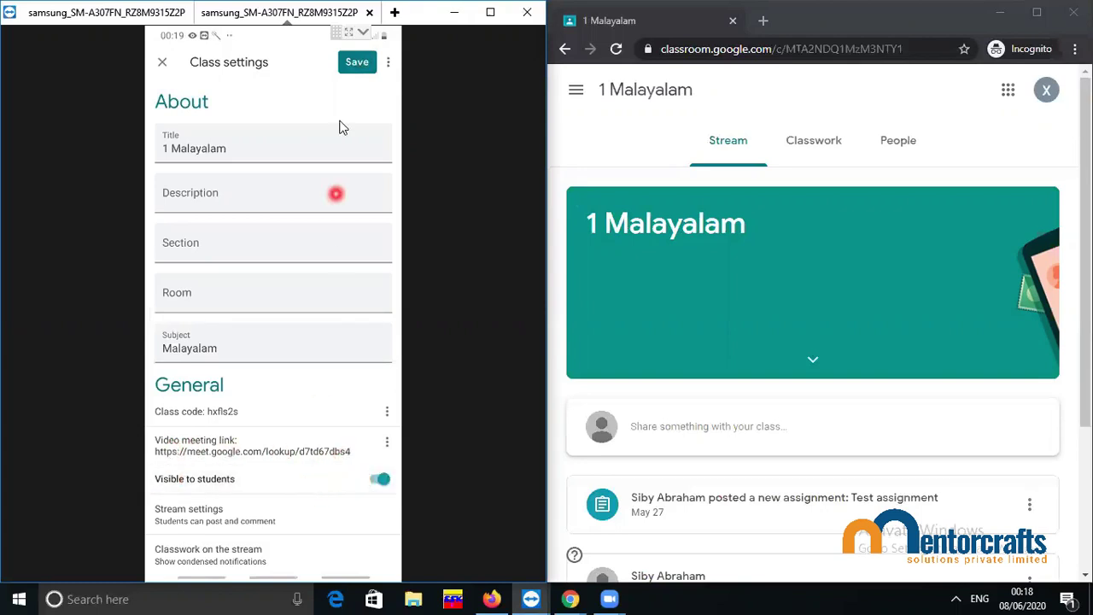
left_click(360, 63)
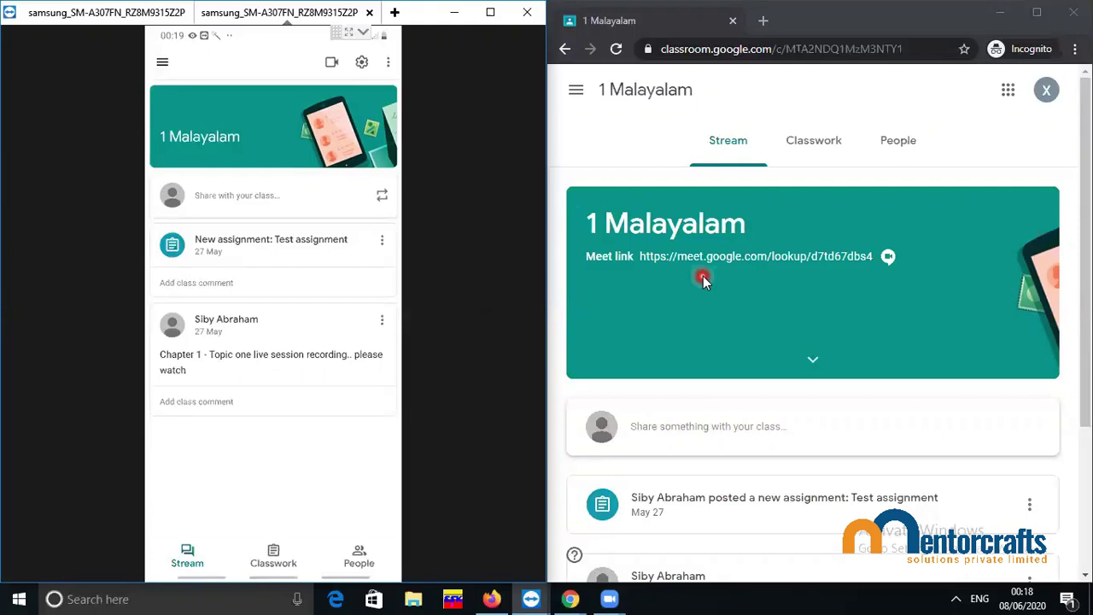
left_click(761, 267)
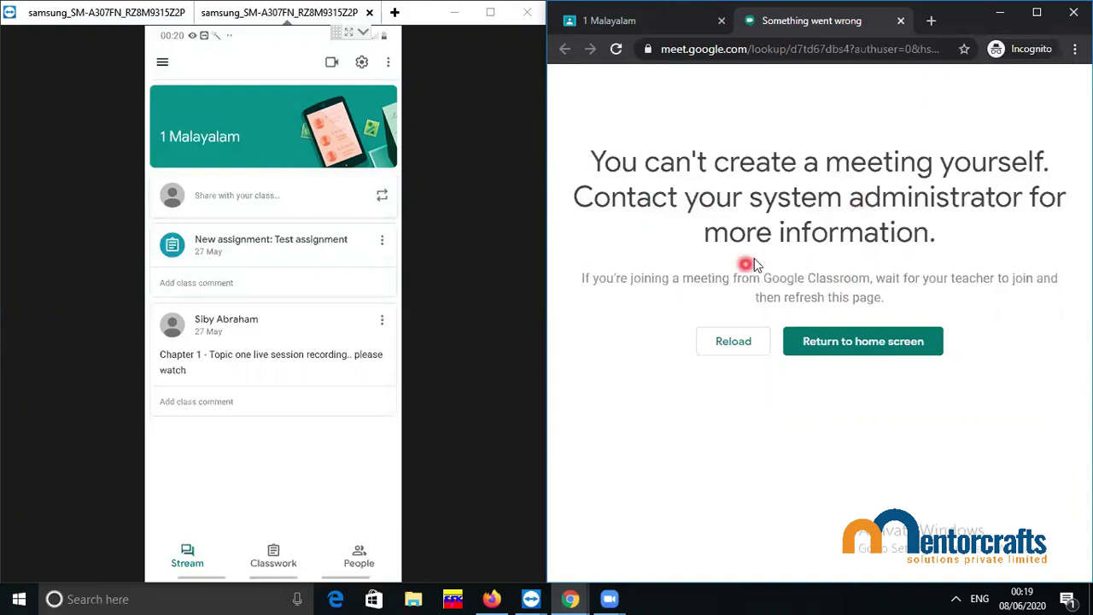
left_click(904, 23)
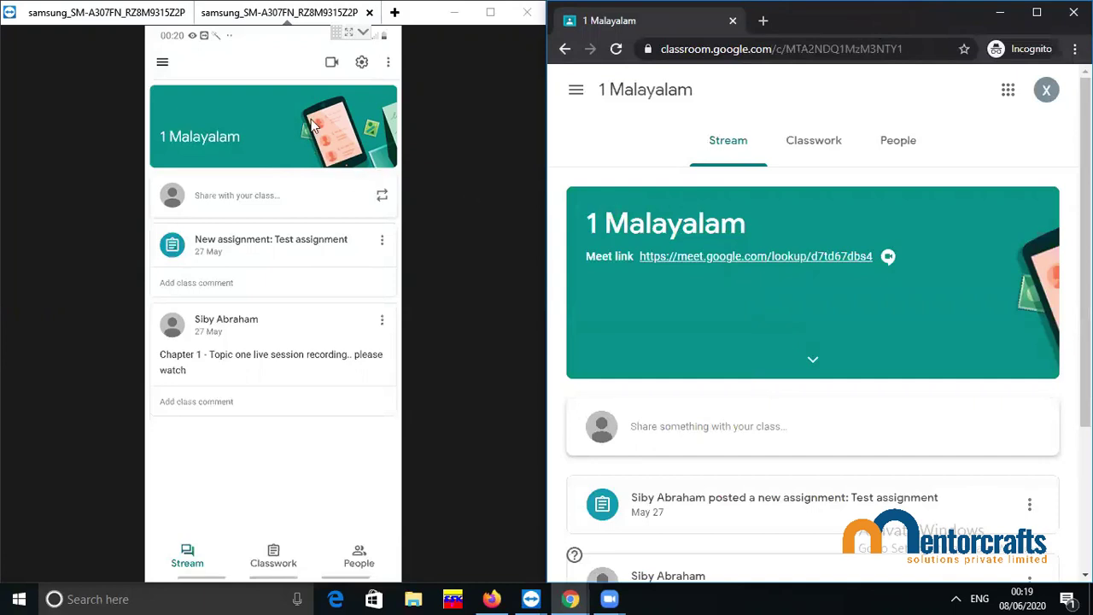
left_click(329, 63)
Step: Open the d7td67dbs4 meeting on the phone, then close the student's refused Meet tab after declining permissions
left_click(330, 63)
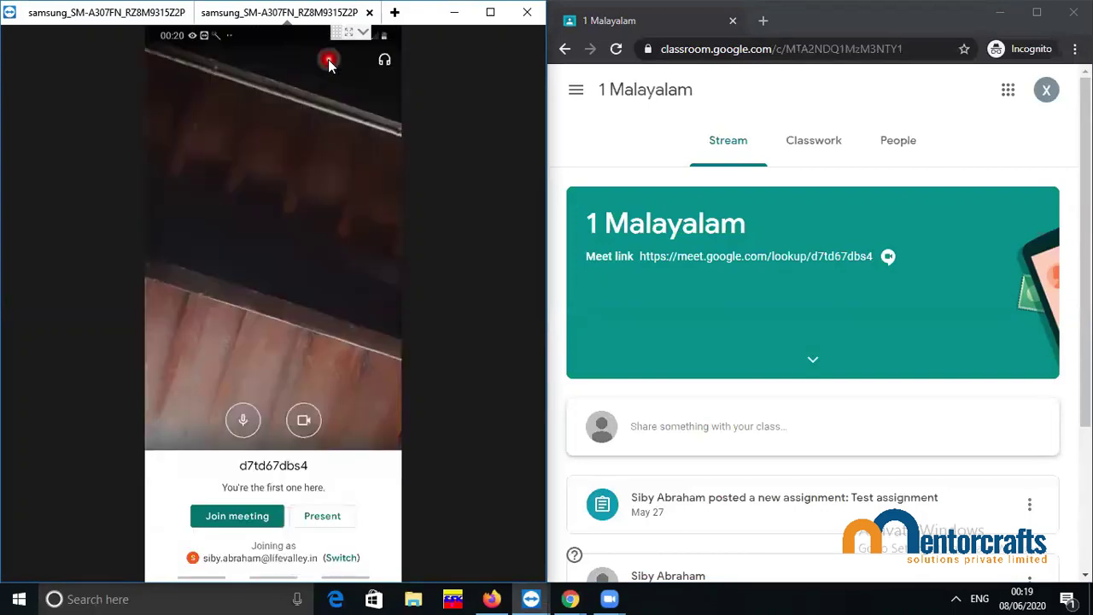
left_click(346, 289)
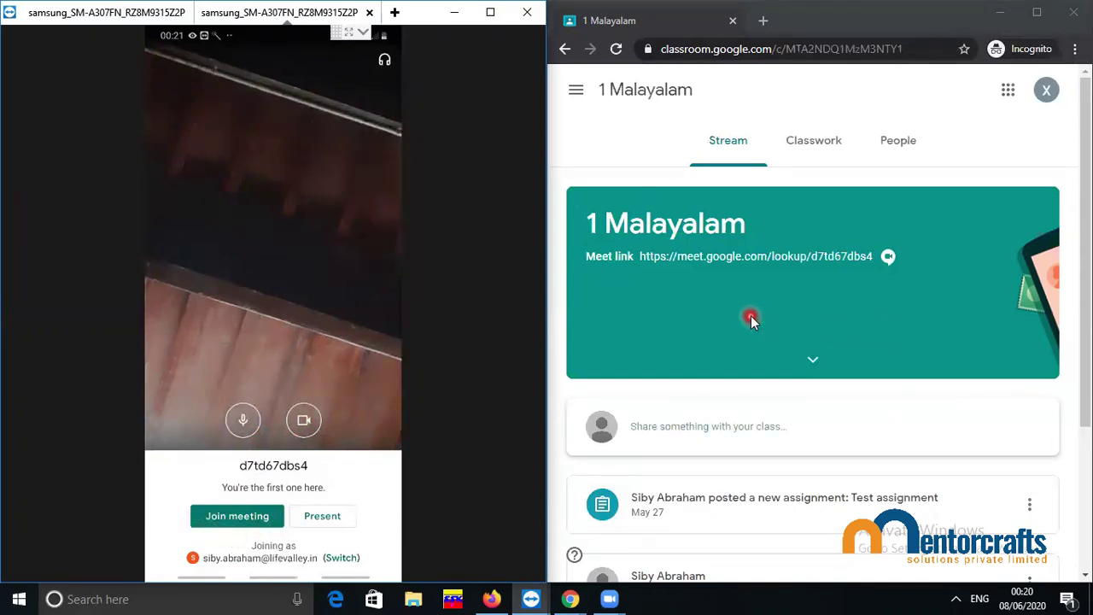
left_click(788, 262)
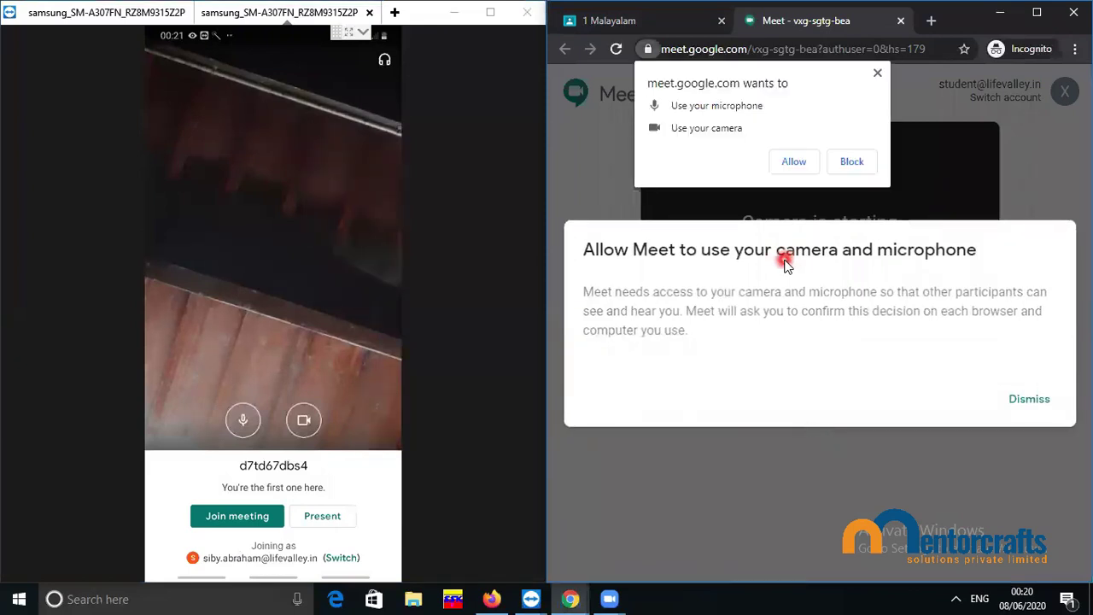
left_click(1025, 399)
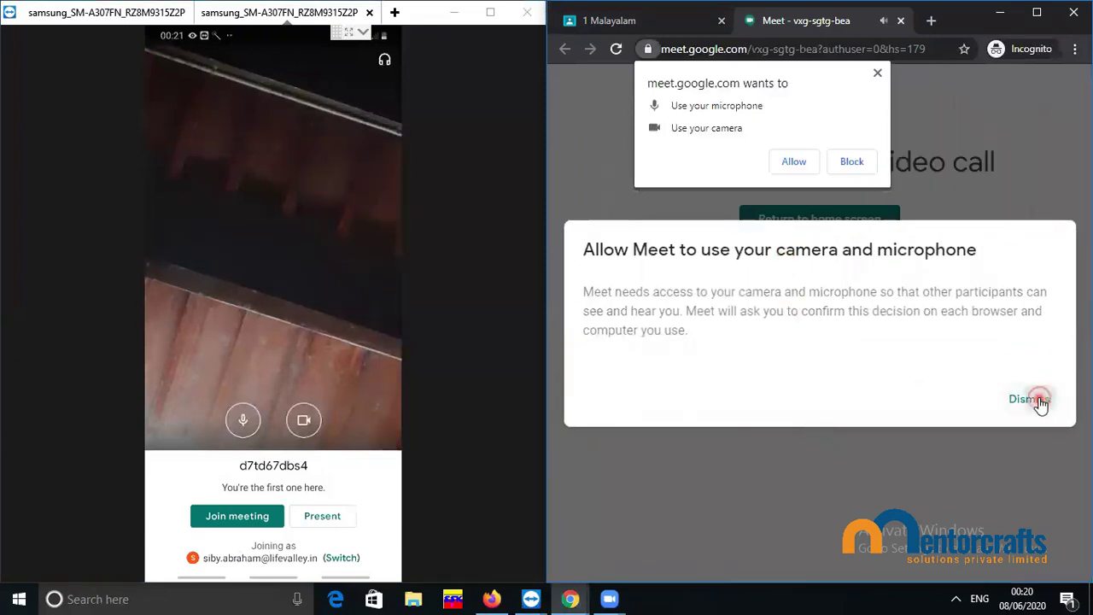
left_click(878, 76)
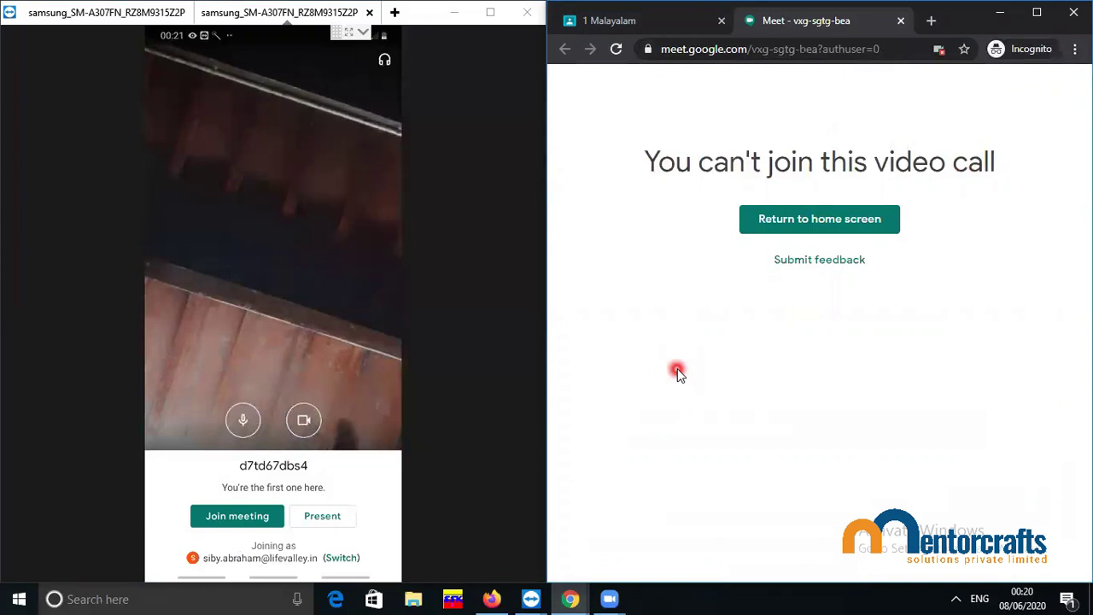
left_click(900, 21)
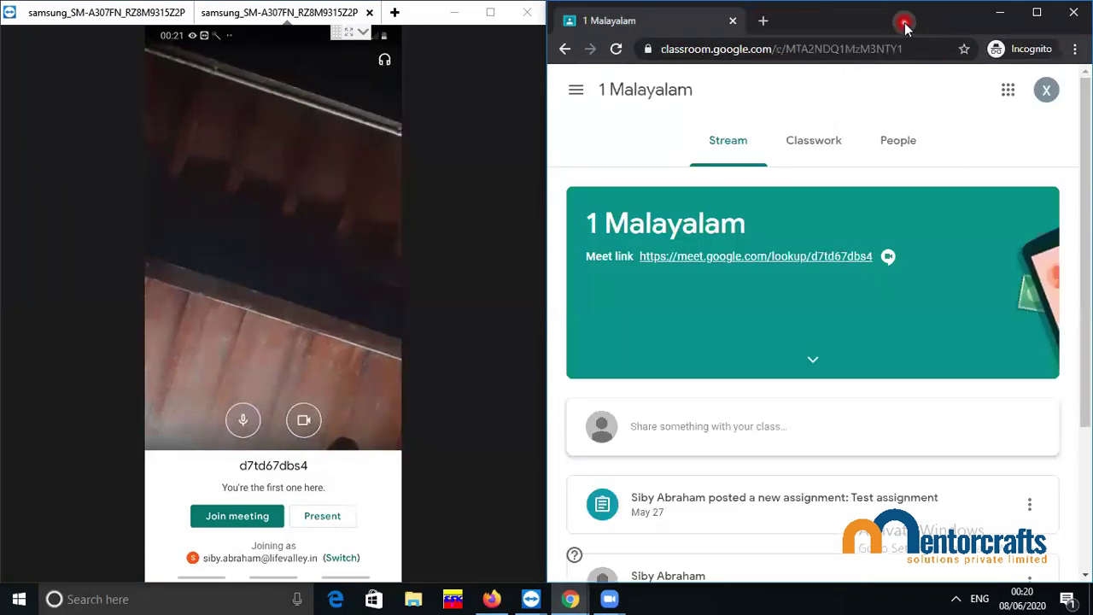
Step: Join the d7td67dbs4 call as the teacher, close the invite dialog, and open the Meet link as the student
left_click(242, 518)
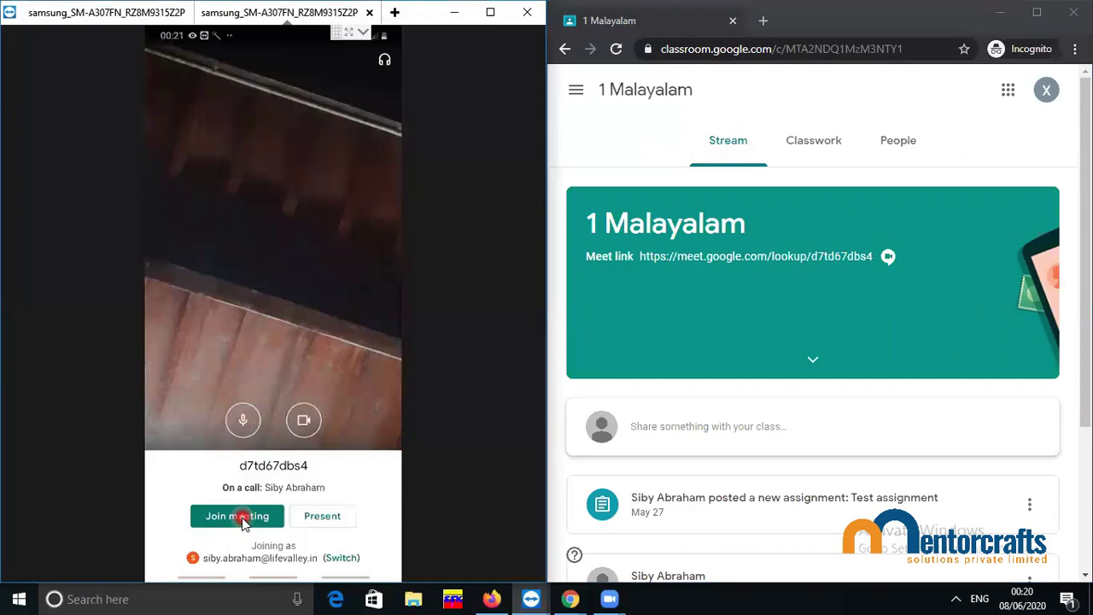
left_click(242, 518)
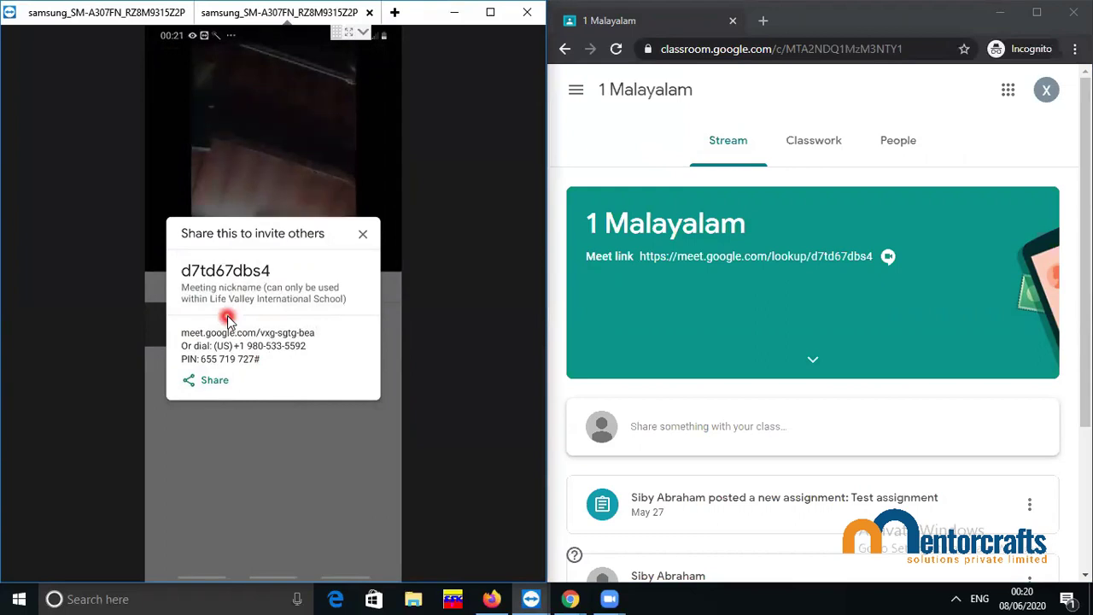
left_click(360, 237)
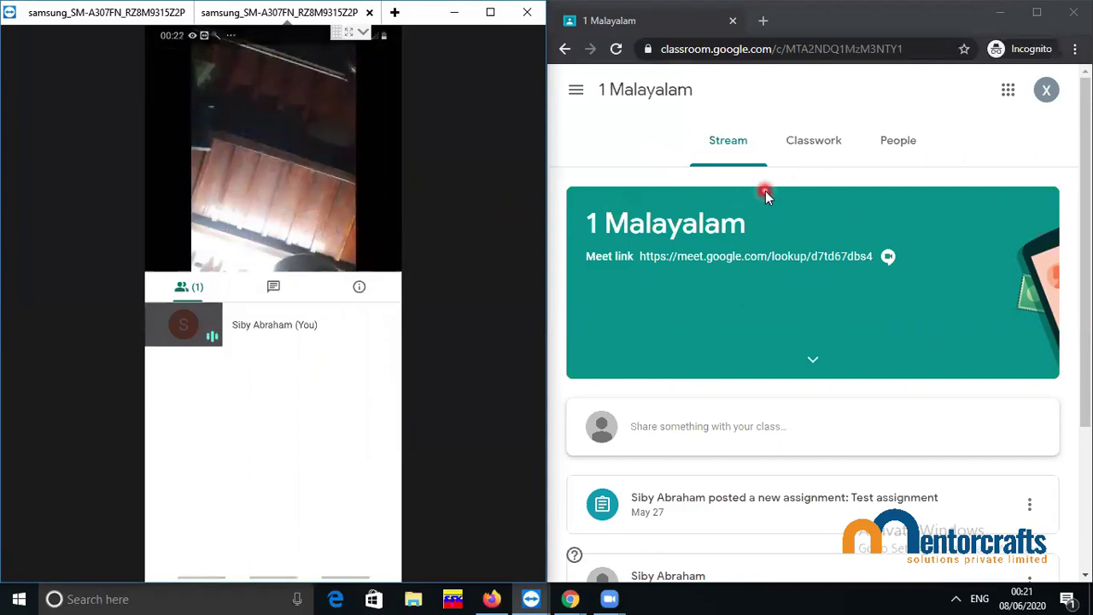
left_click(751, 258)
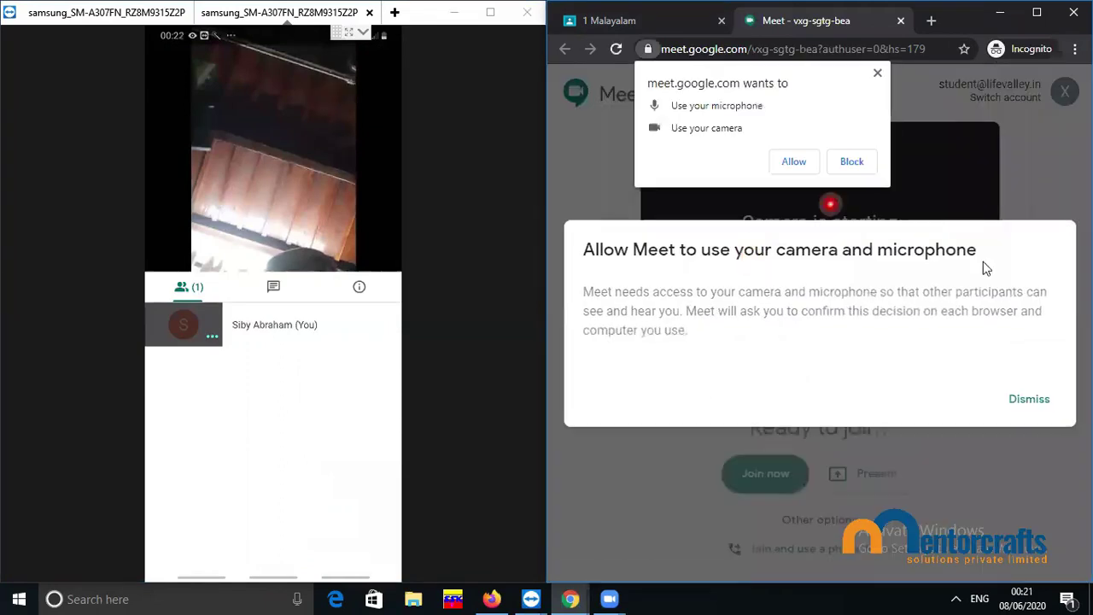
Step: Allow camera and microphone access and join the call as the student
left_click(1029, 399)
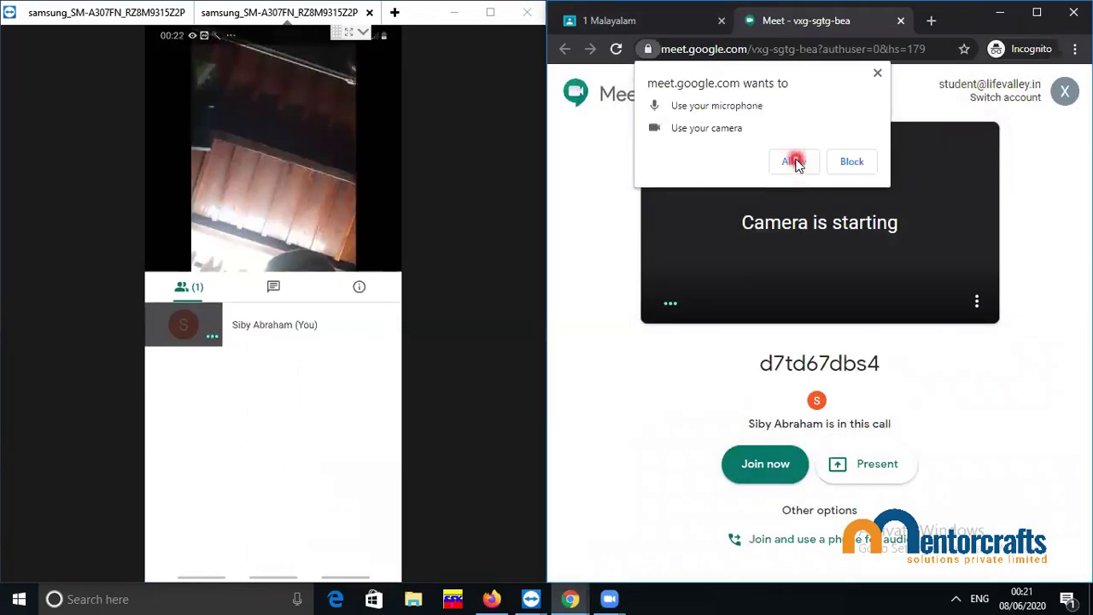
left_click(793, 162)
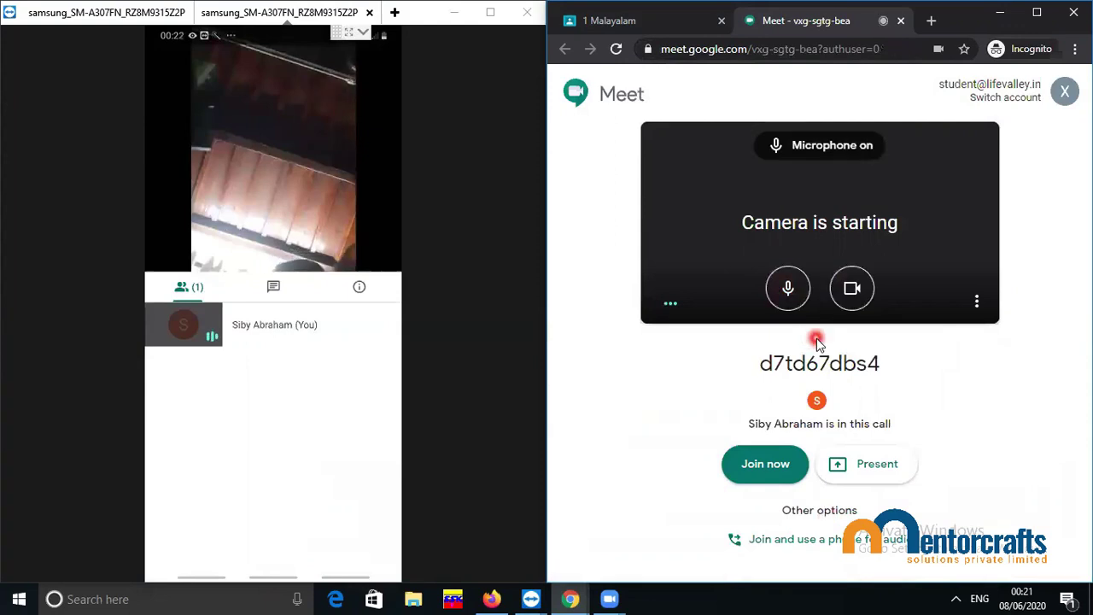
left_click(770, 472)
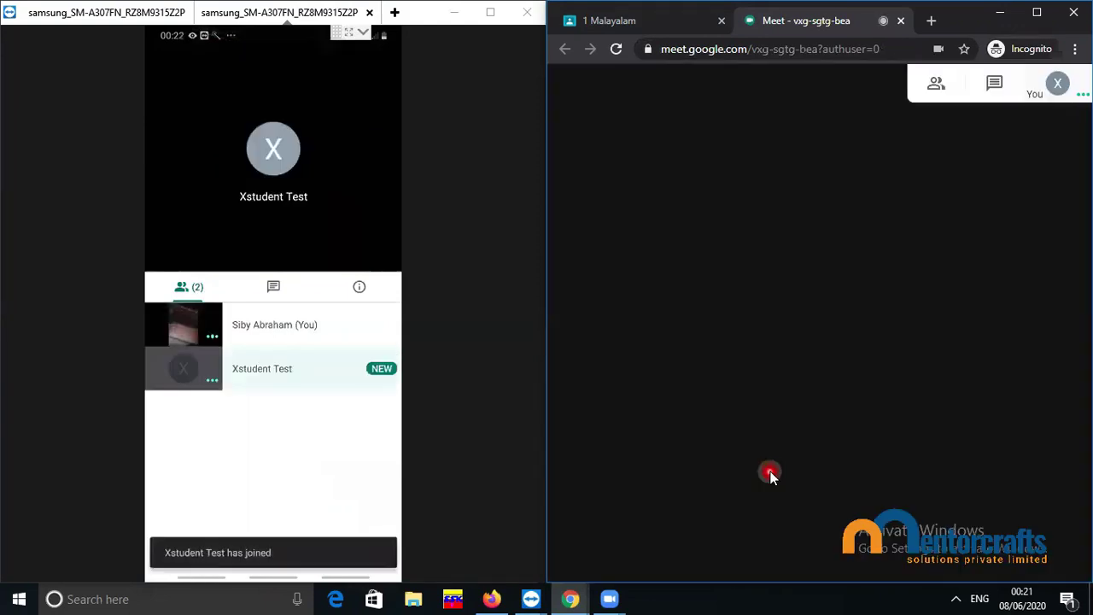
Step: Mute the student's microphone in the browser and the teacher's microphone on the phone
left_click(709, 547)
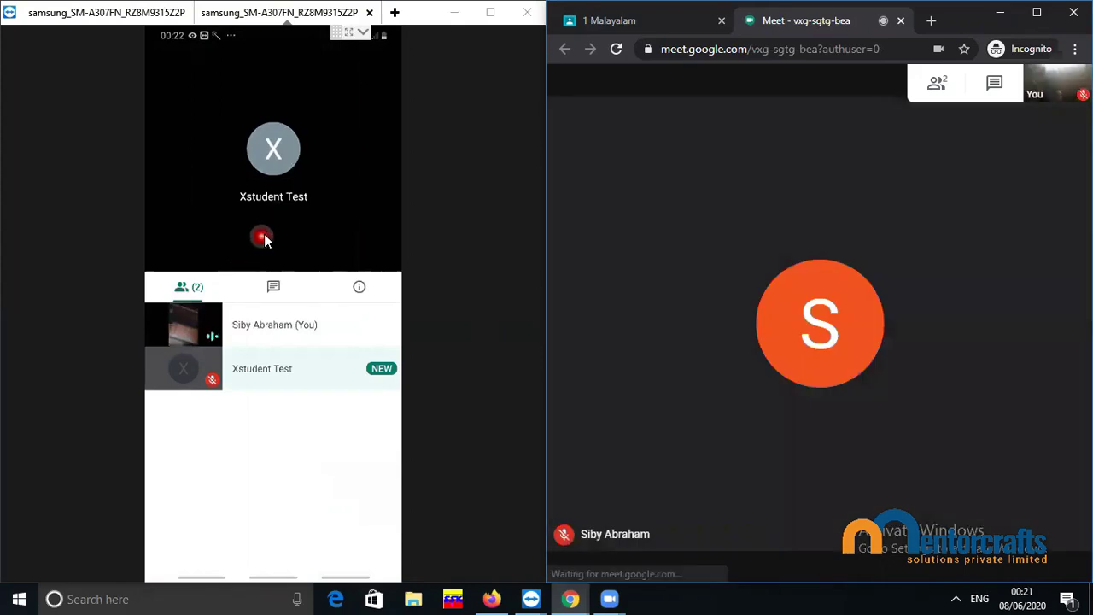
left_click(203, 245)
left_click(221, 243)
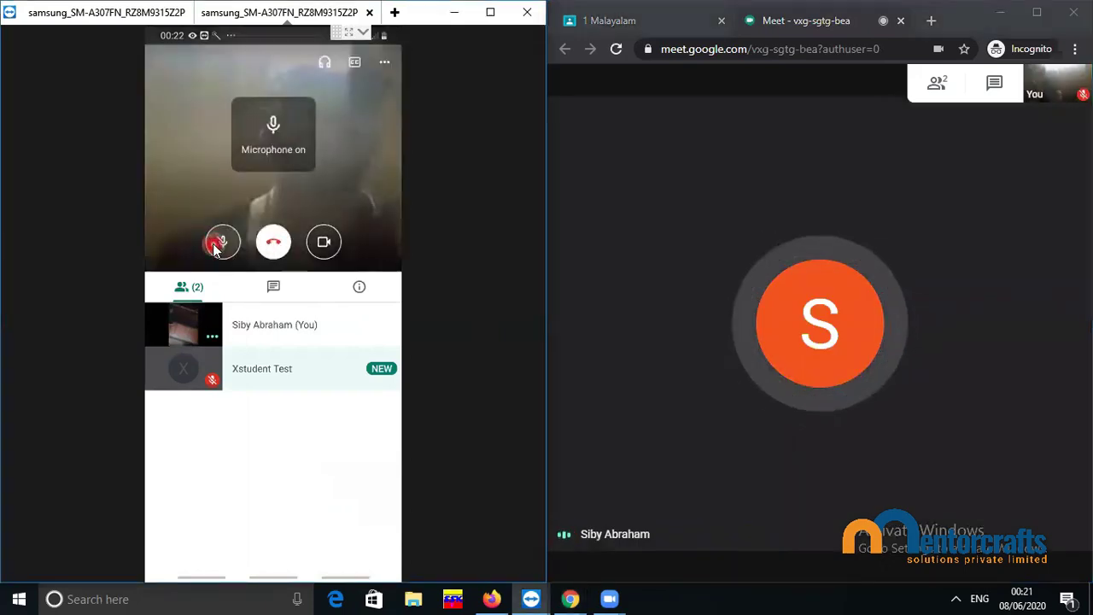
left_click(220, 243)
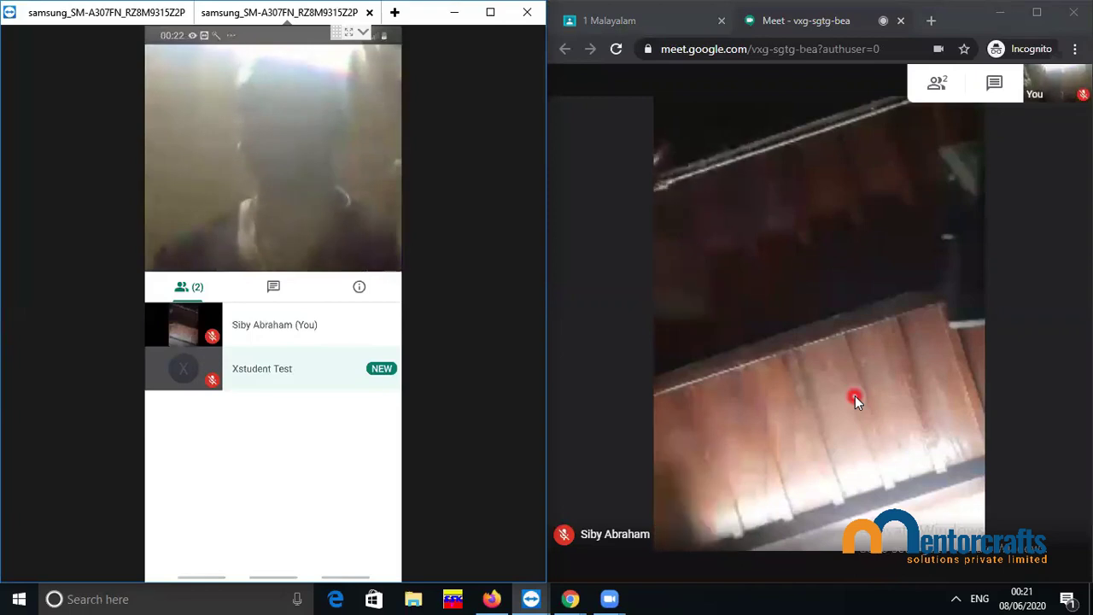
mouse_move(1043, 236)
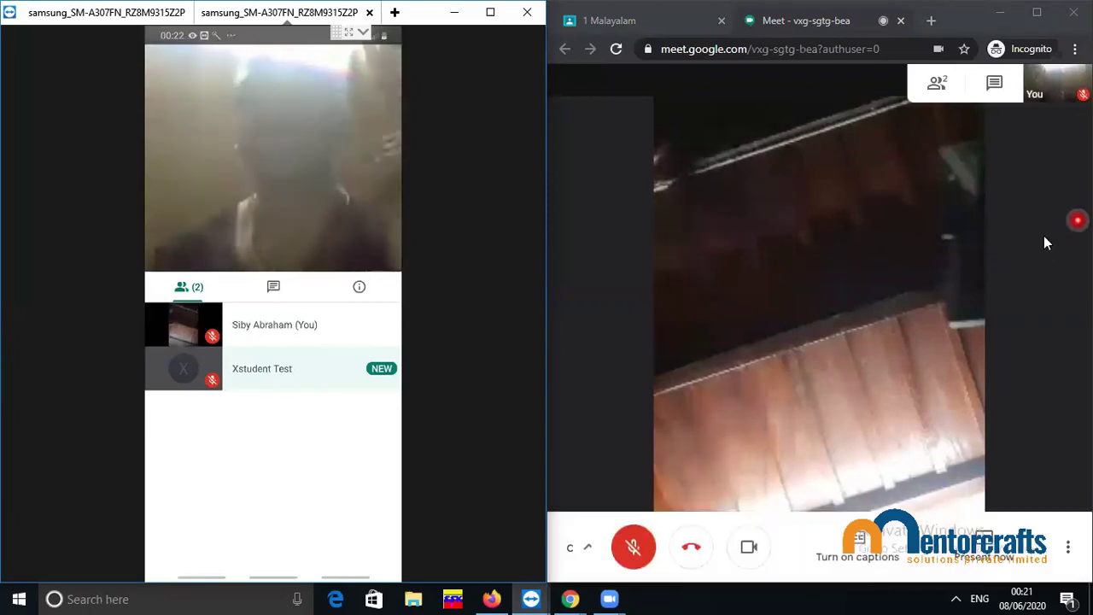
left_click(1067, 551)
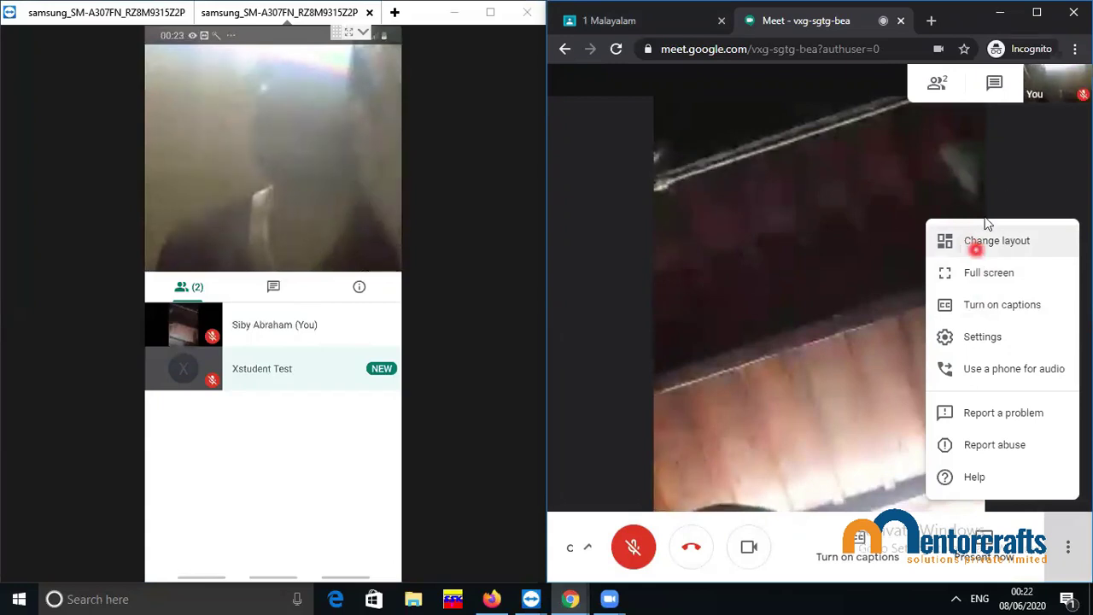
left_click(1024, 171)
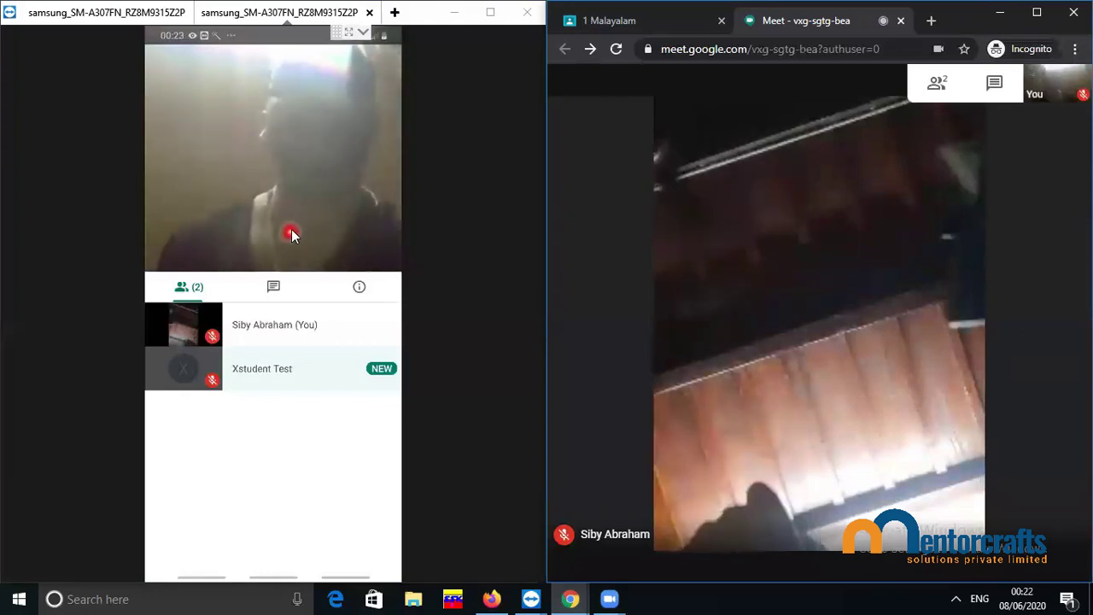
mouse_move(692, 230)
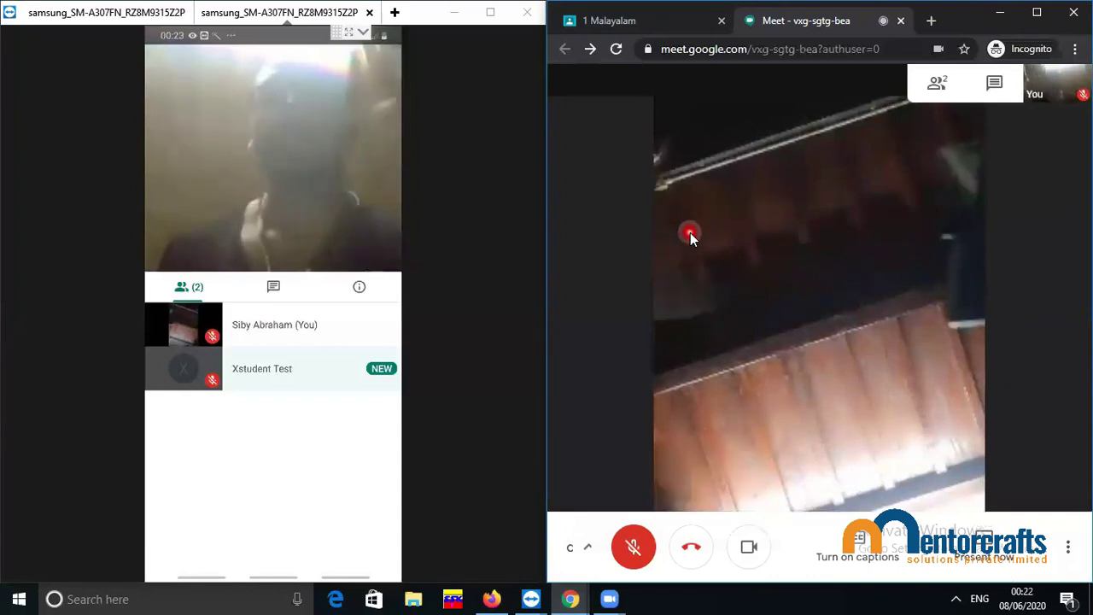
left_click(811, 49)
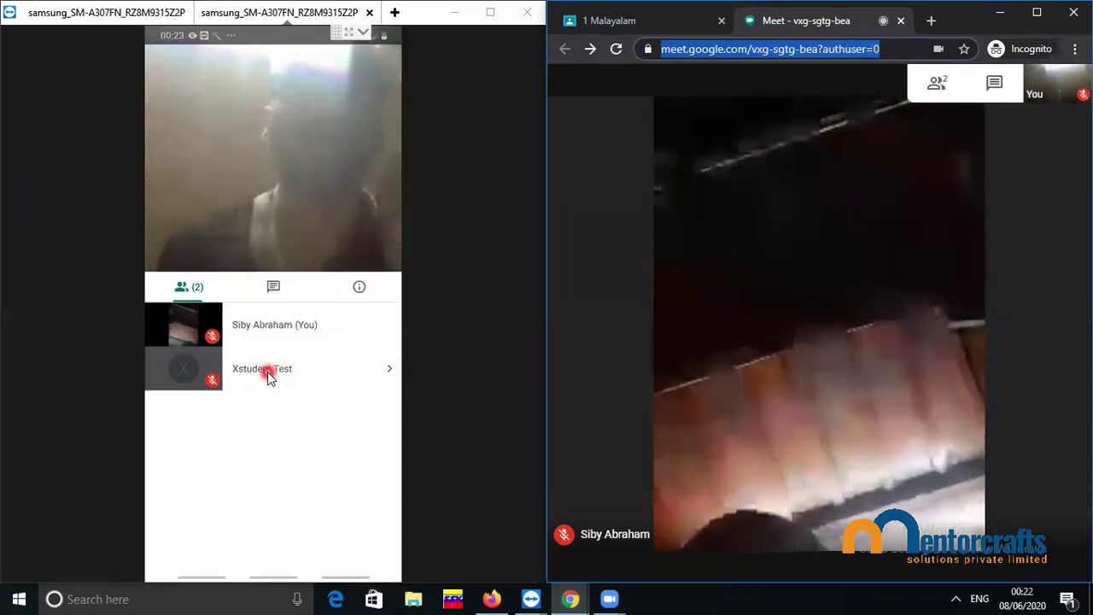
Step: Remove the student from the call on the phone, then reload the student's meeting page
left_click(267, 371)
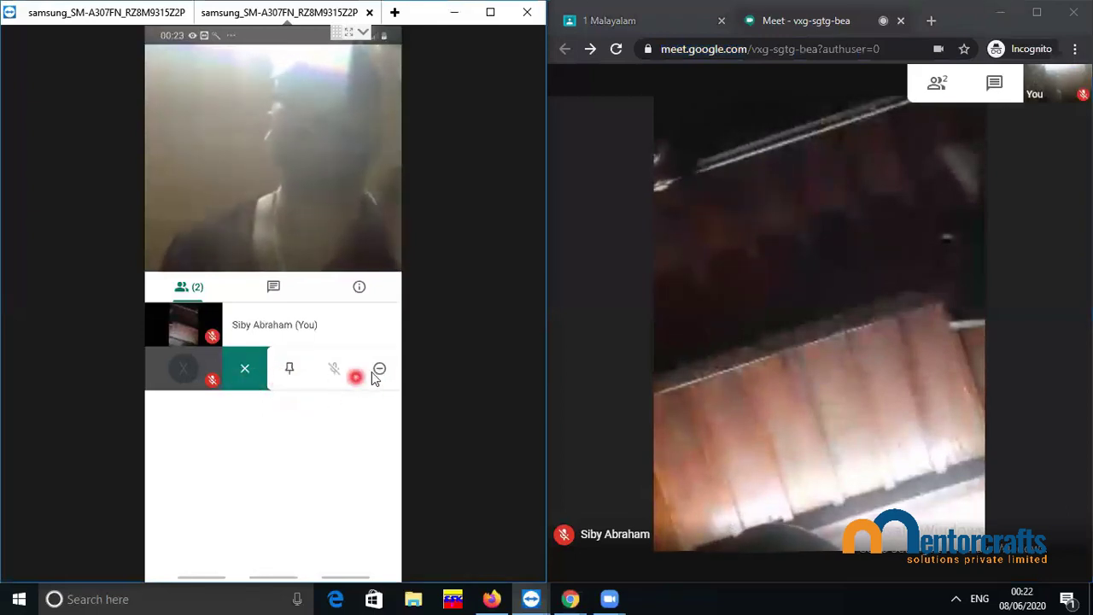
left_click(379, 368)
left_click(350, 326)
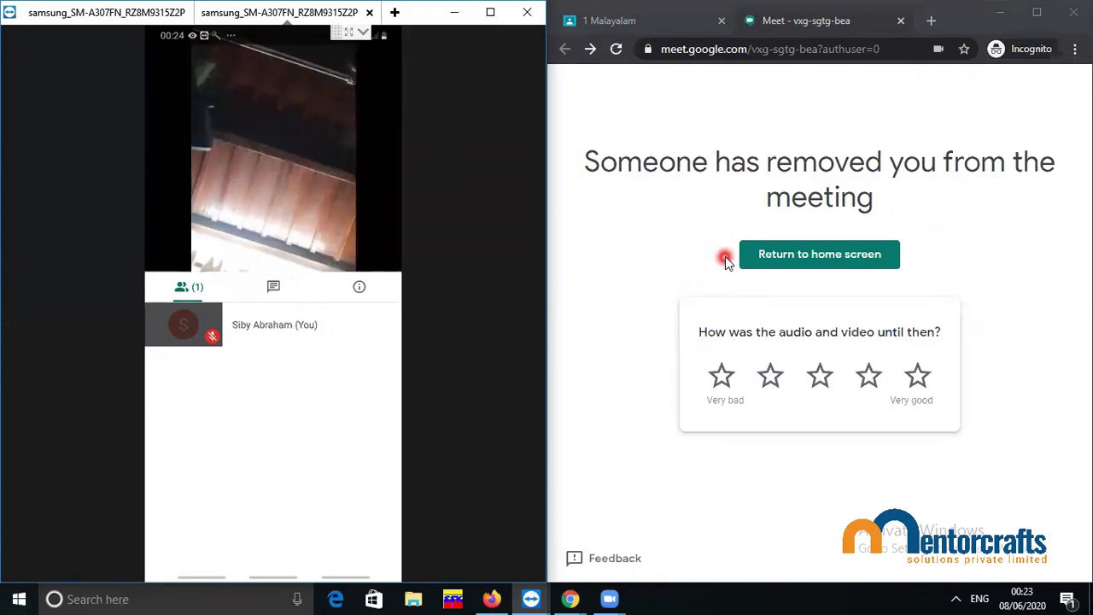
left_click(888, 50)
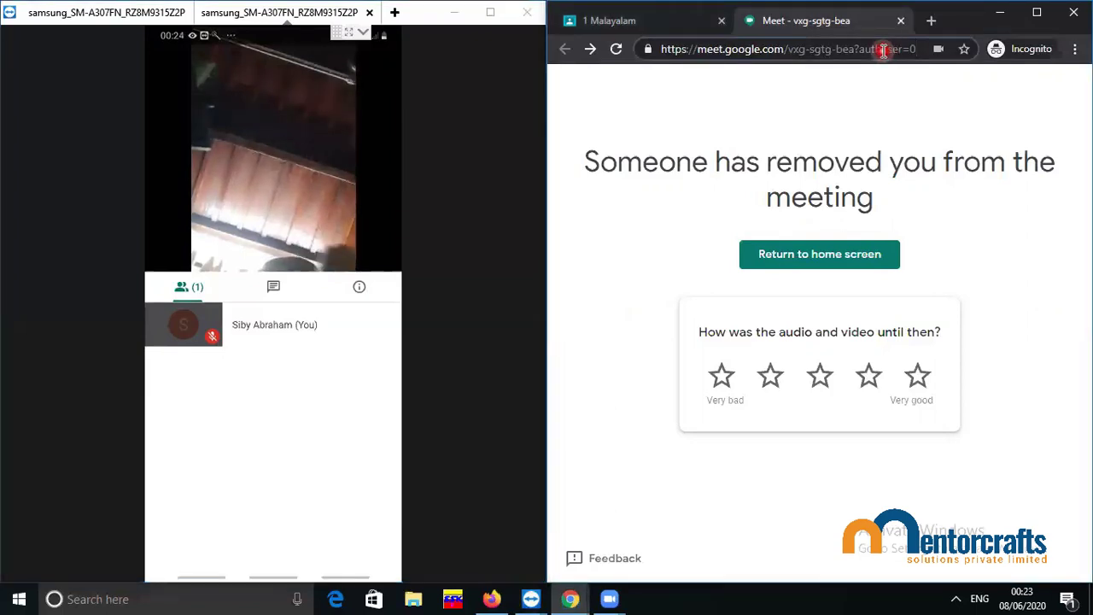
key("Return")
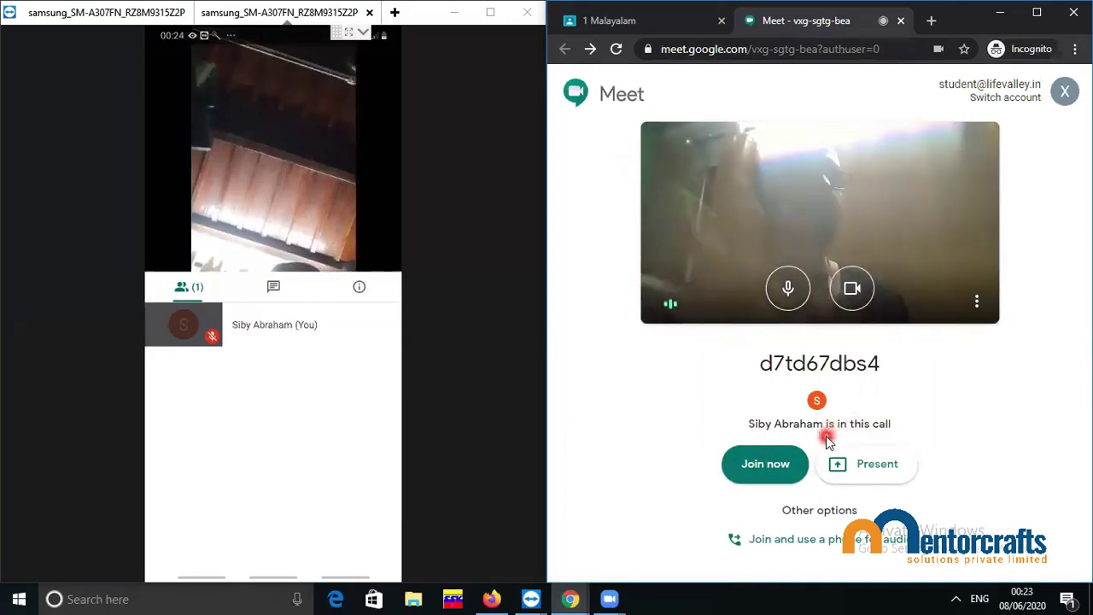
Step: Rejoin as the student with the mic muted, then remove the test student again from the phone
left_click(769, 459)
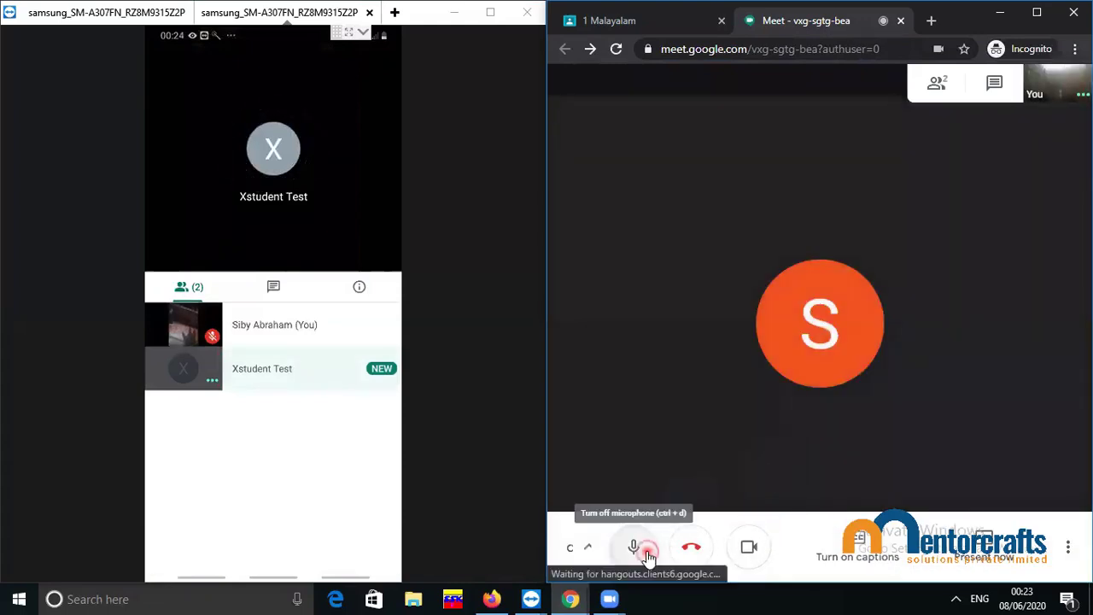
left_click(642, 549)
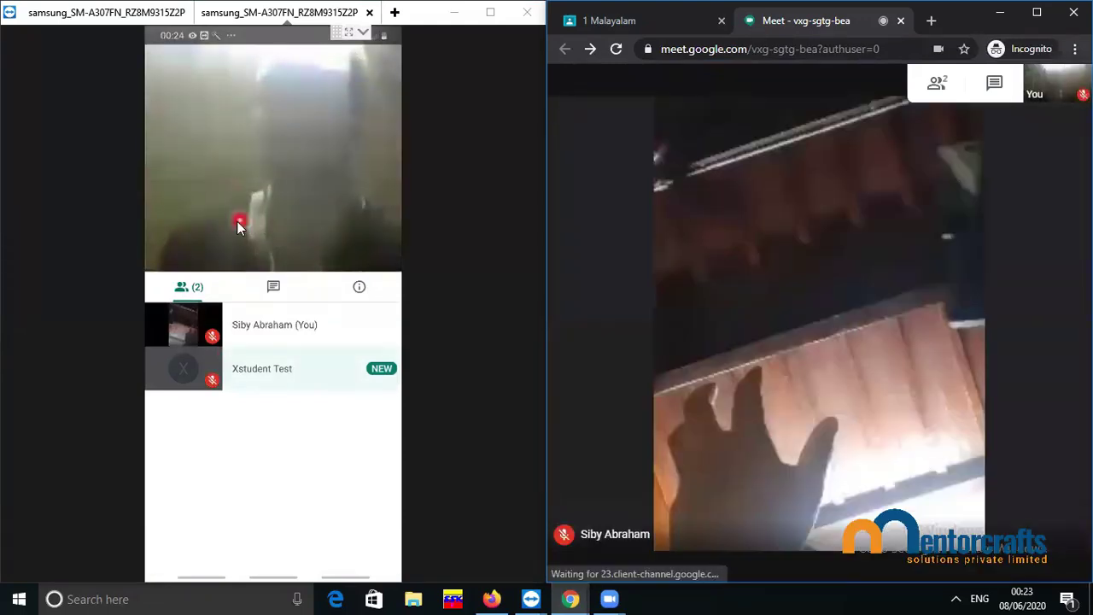
left_click(229, 226)
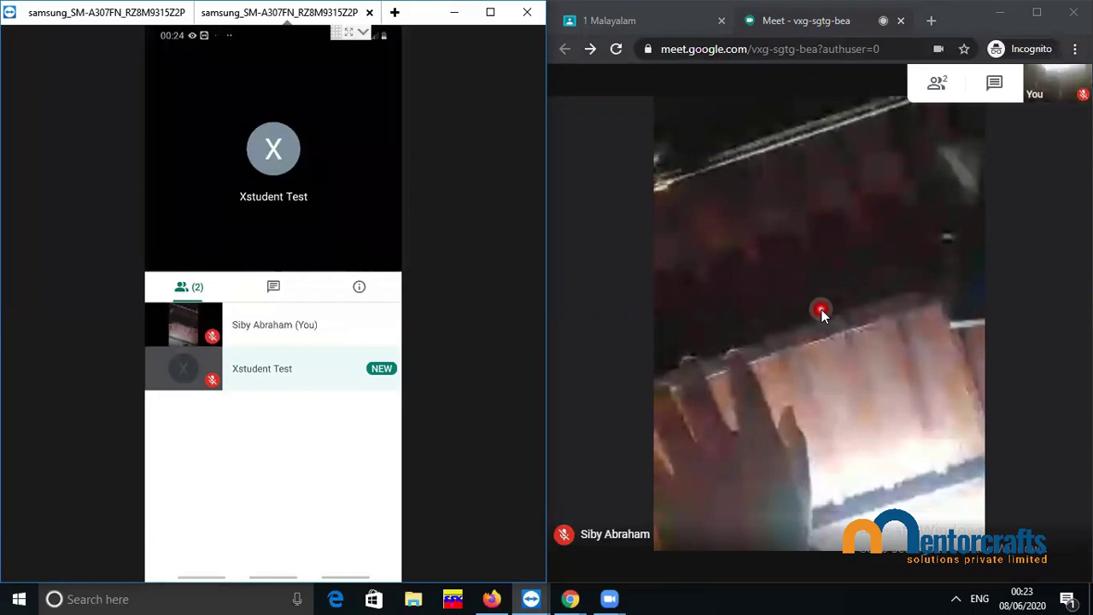
left_click(301, 374)
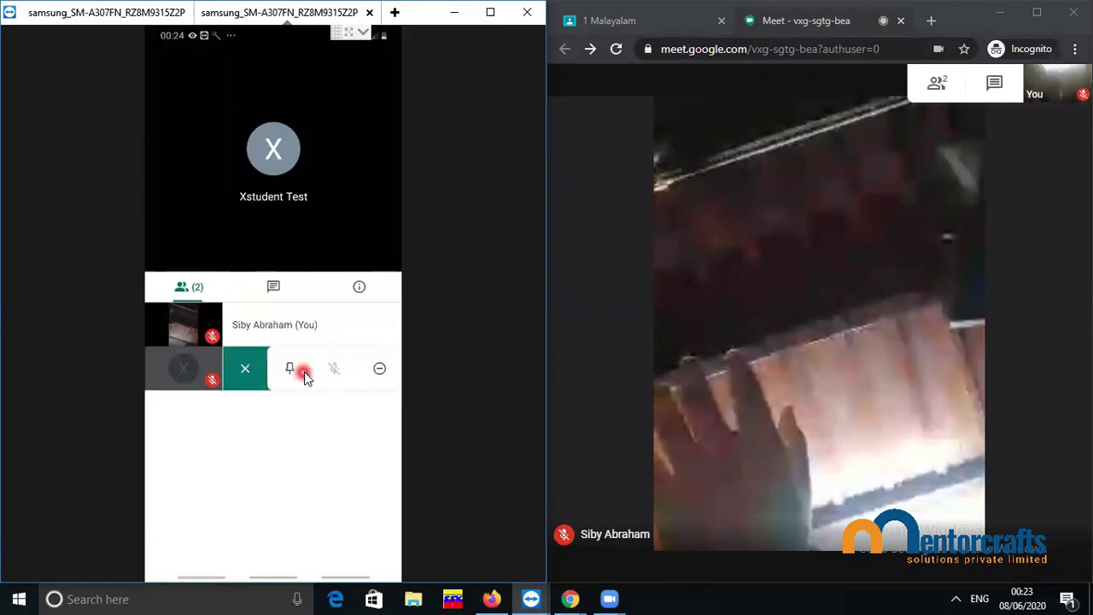
left_click(379, 368)
left_click(352, 327)
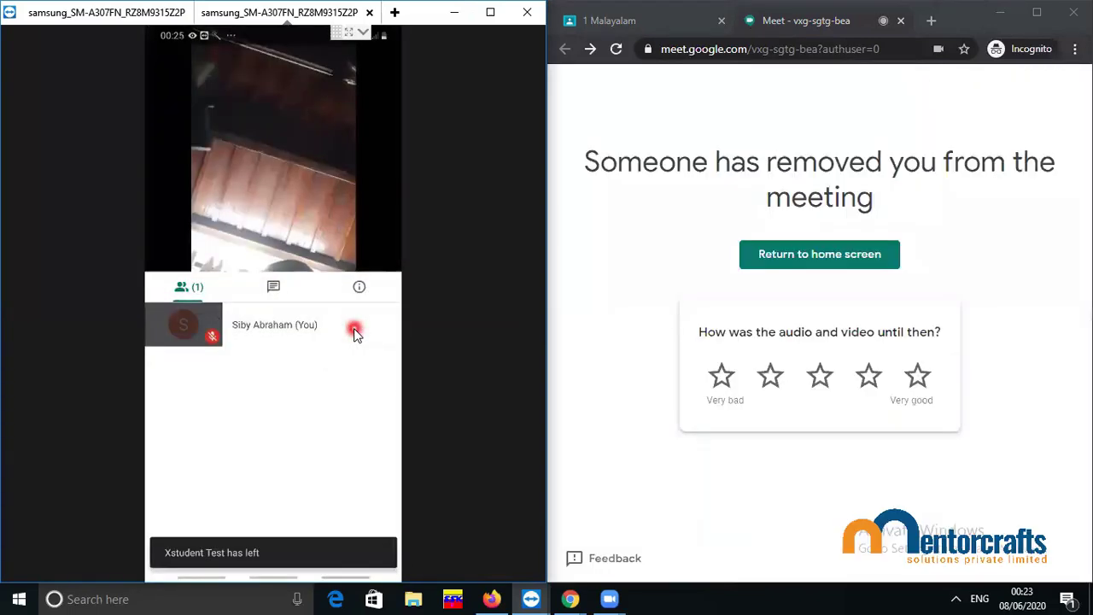
left_click(798, 117)
left_click(854, 49)
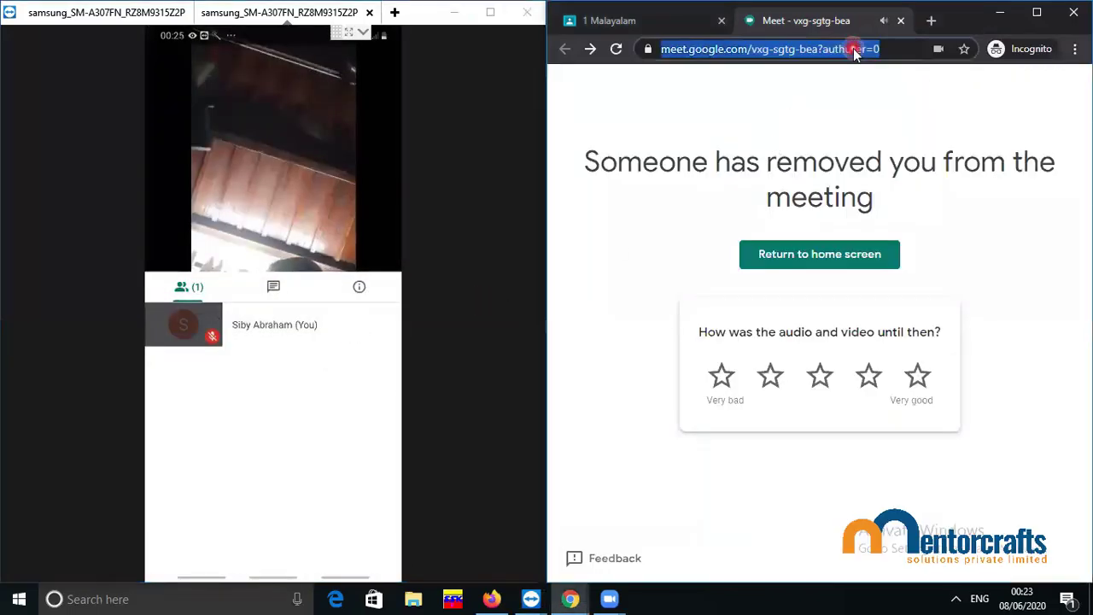
Step: Dismiss the phone's call rating prompt and reload the student's meeting page, which now refuses entry
left_click(879, 49)
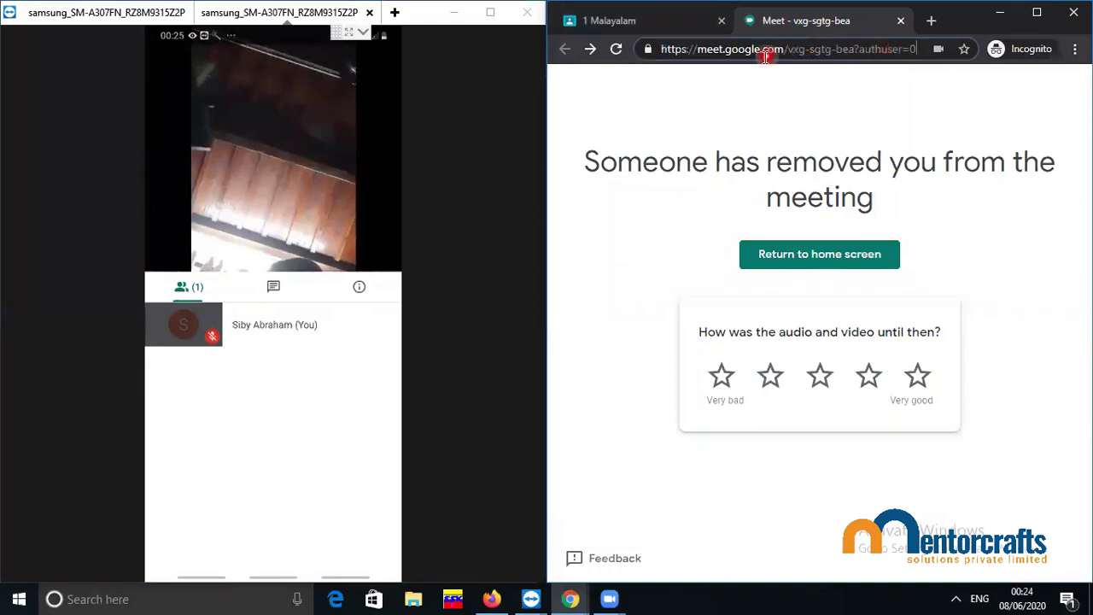
left_click(282, 203)
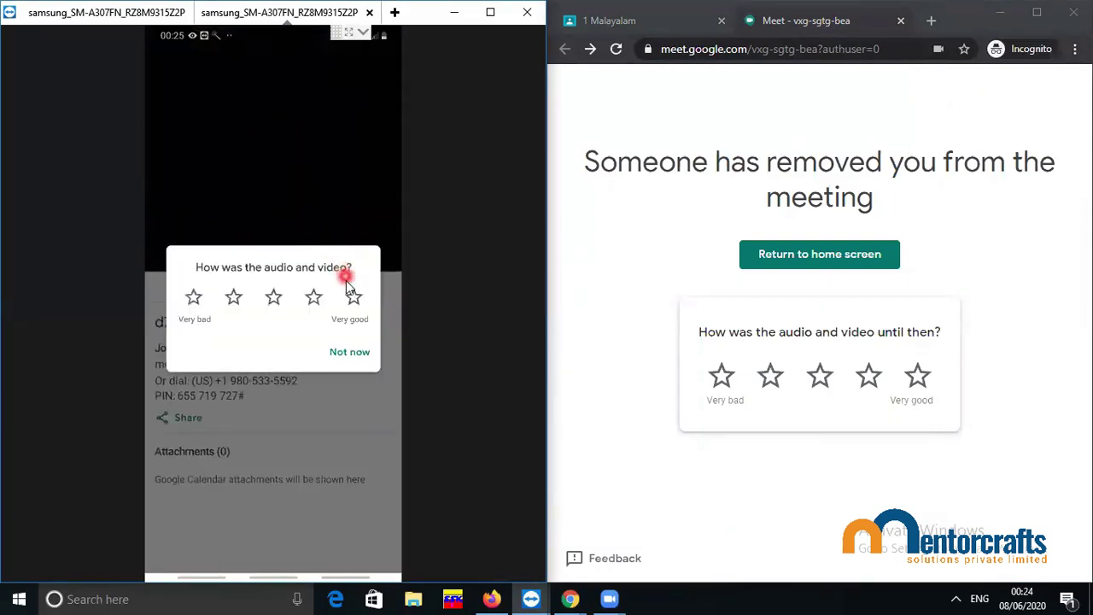
left_click(357, 353)
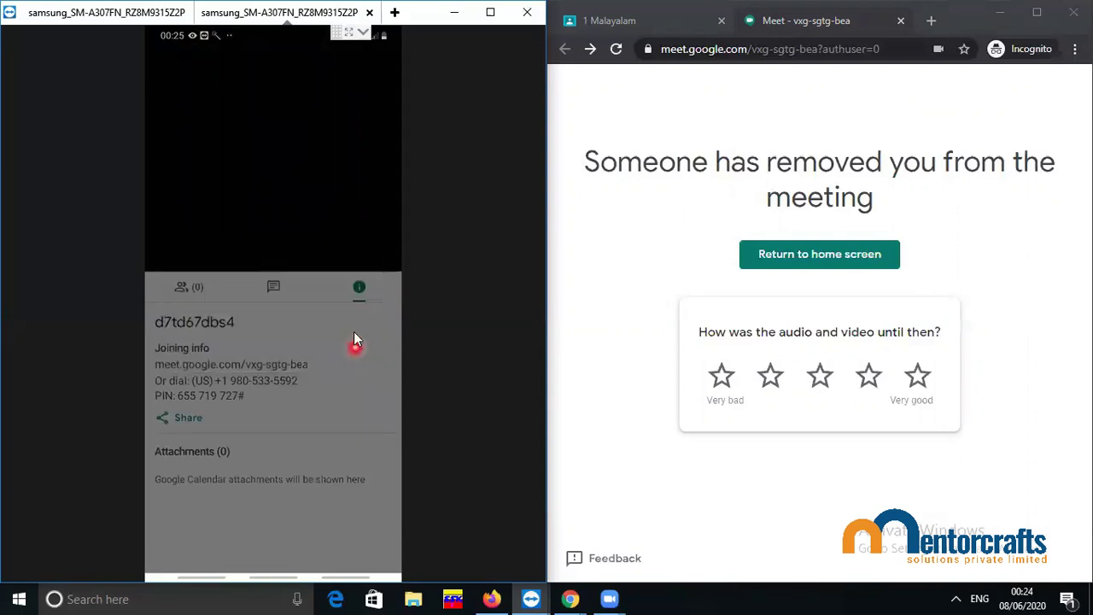
left_click(889, 48)
left_click(867, 171)
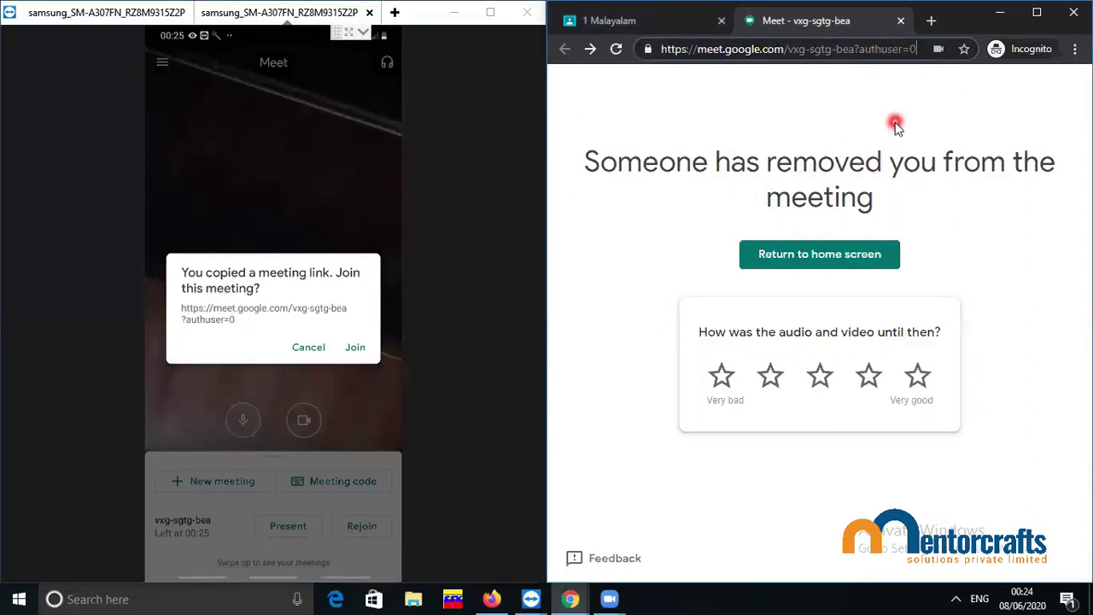
key("Return")
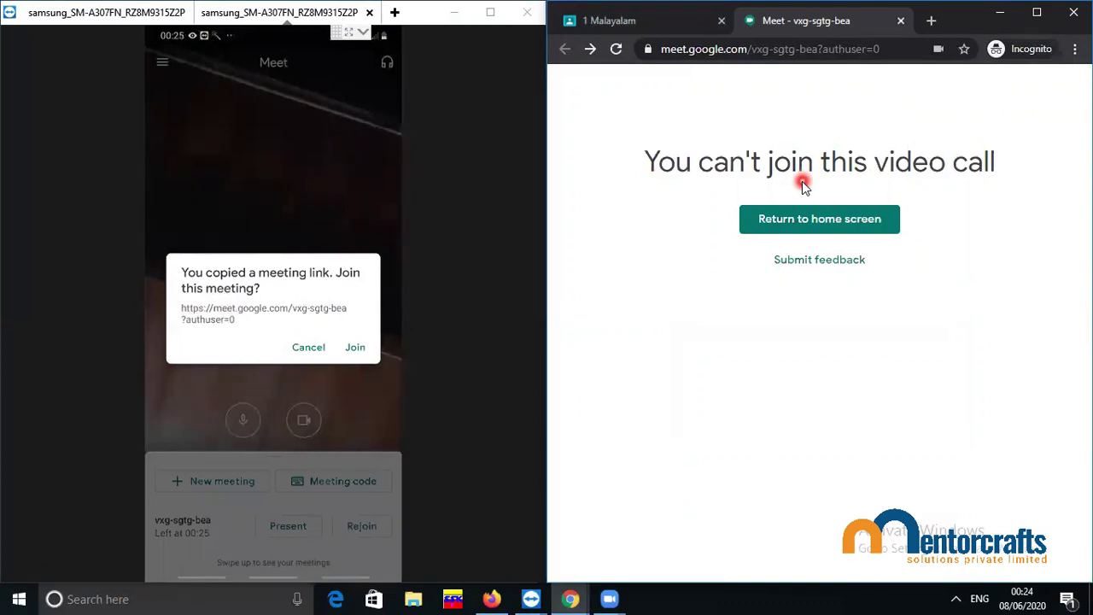
Step: Cancel the copied-link prompt, select the meeting code in the browser, try rejoining on the phone, then open recent apps
left_click(310, 348)
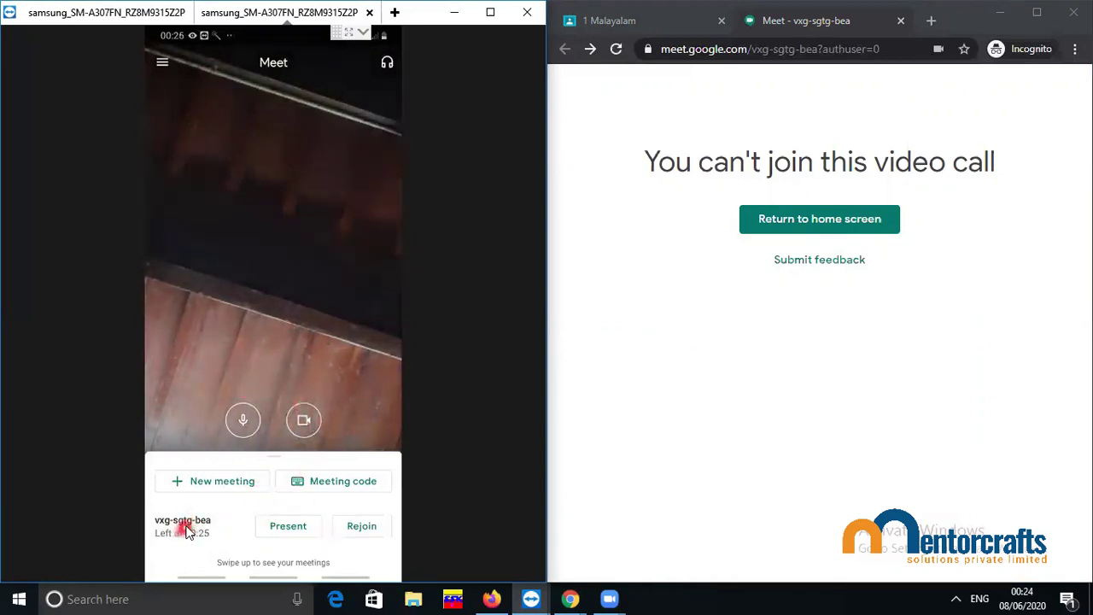
left_click(765, 49)
left_click_drag(783, 51, 813, 53)
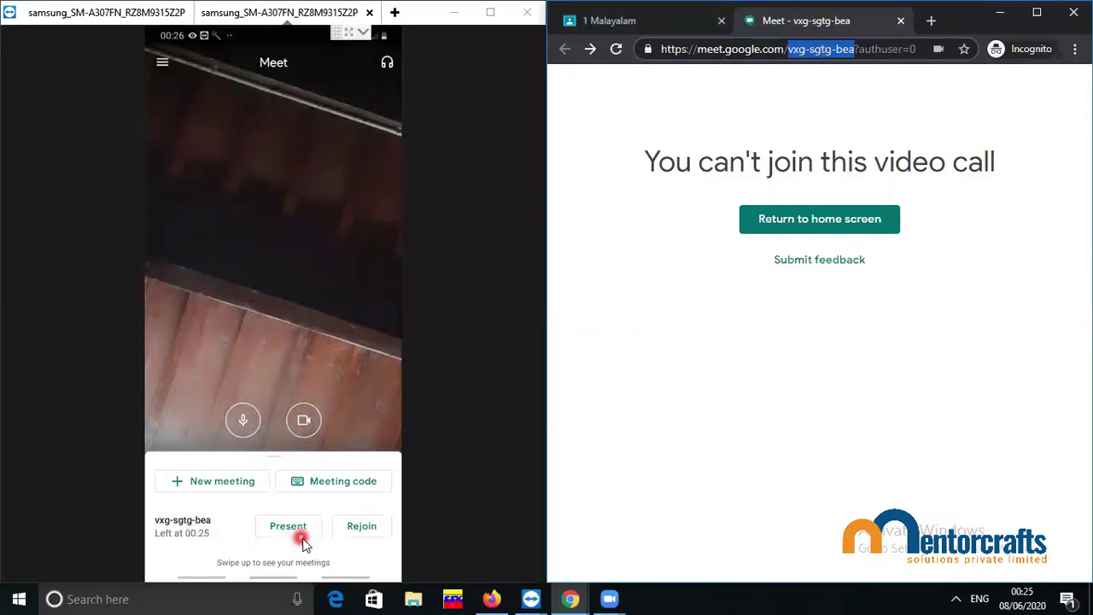
left_click(356, 532)
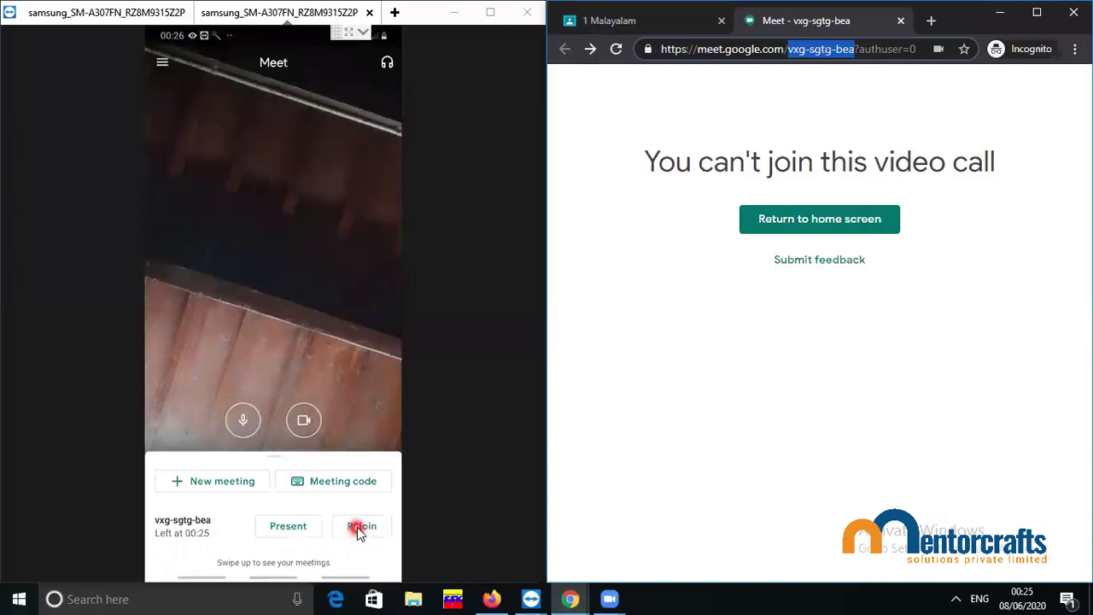
left_click(355, 535)
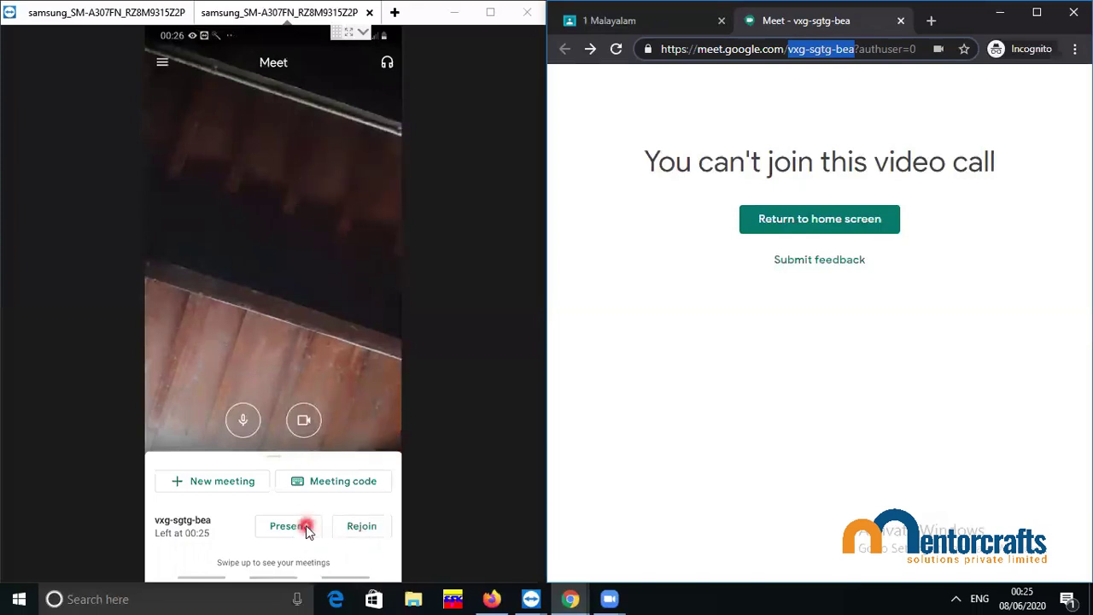
left_click(282, 579)
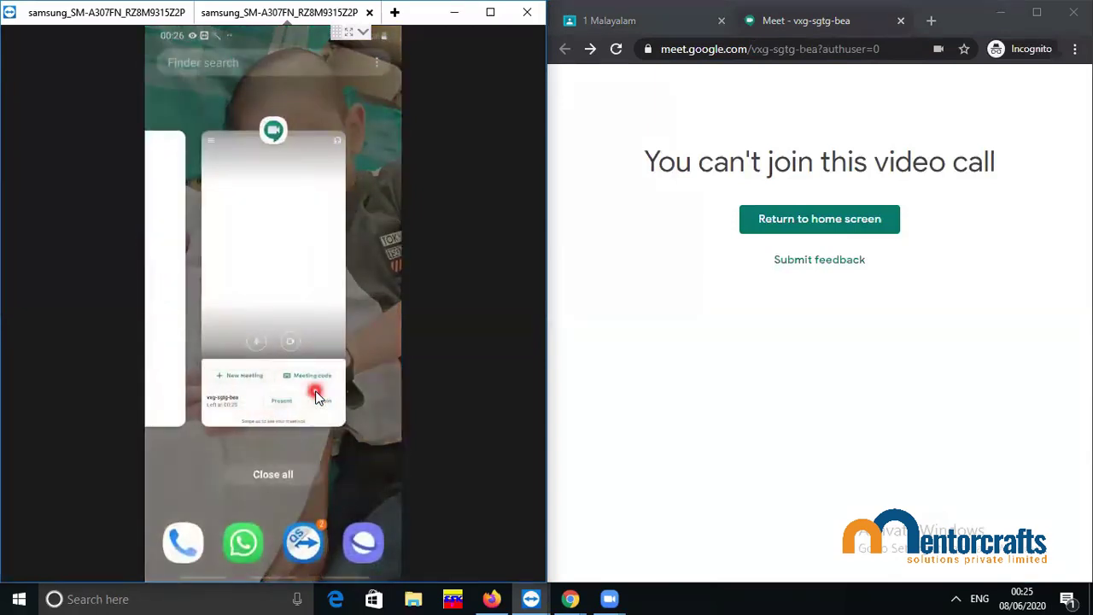
left_click(363, 62)
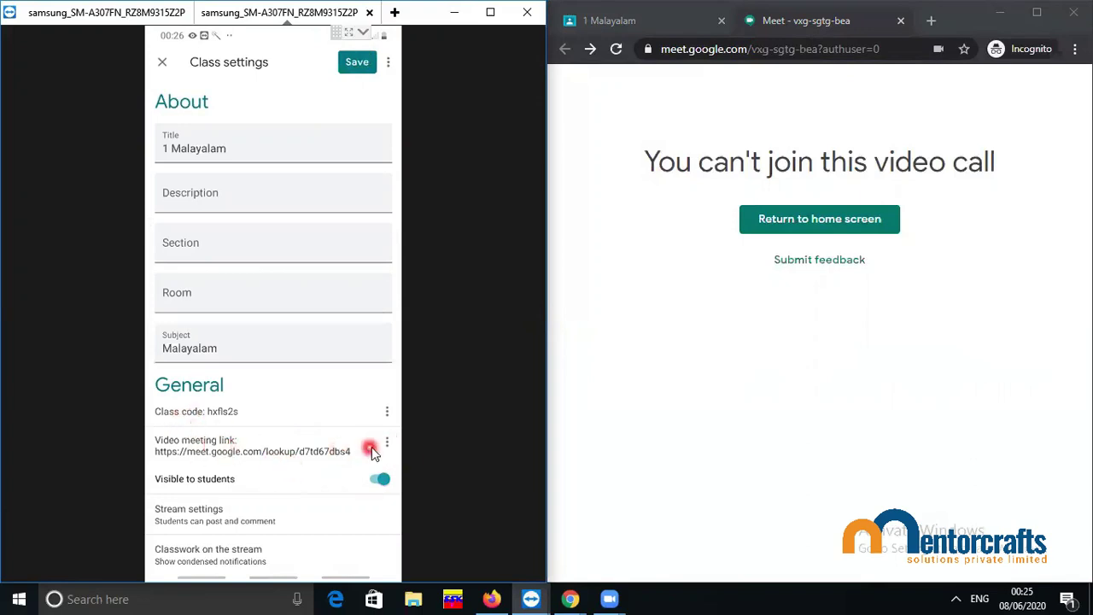
left_click(386, 445)
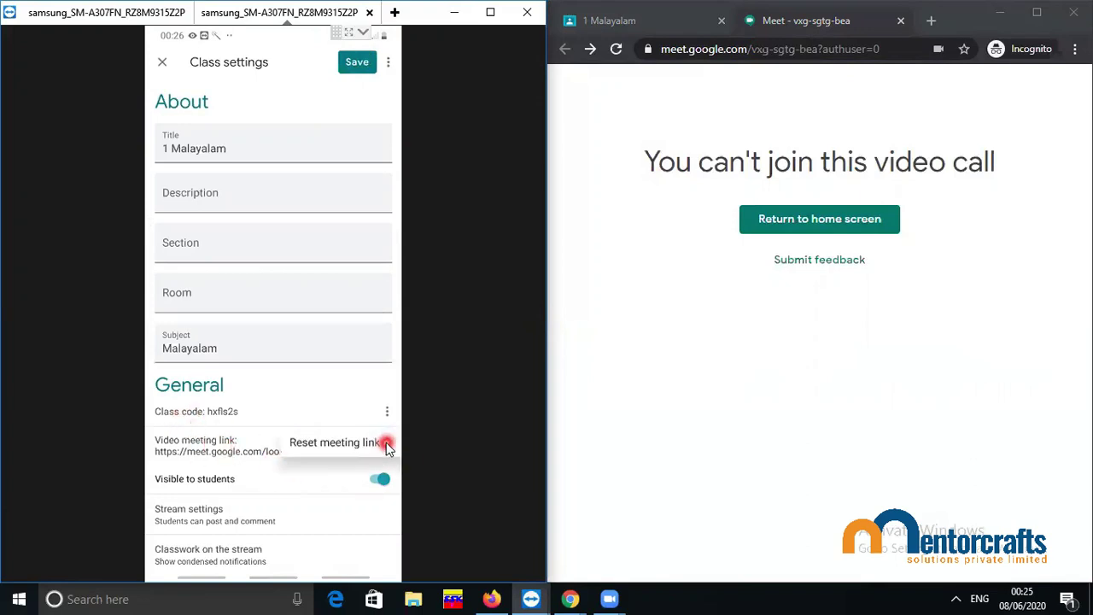
left_click(334, 444)
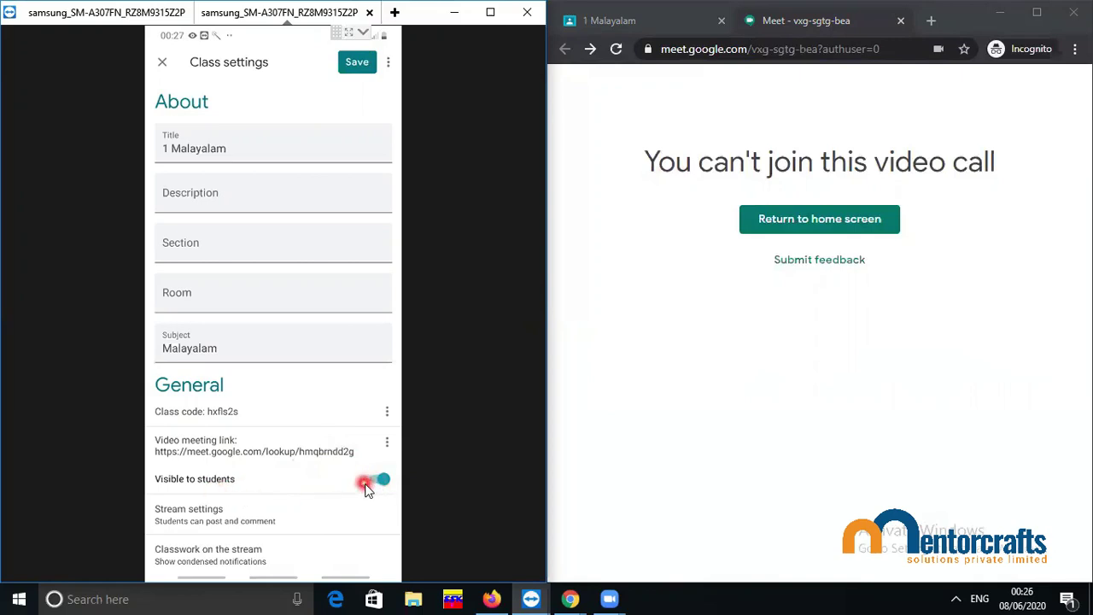
left_click(376, 482)
left_click(357, 62)
left_click(662, 21)
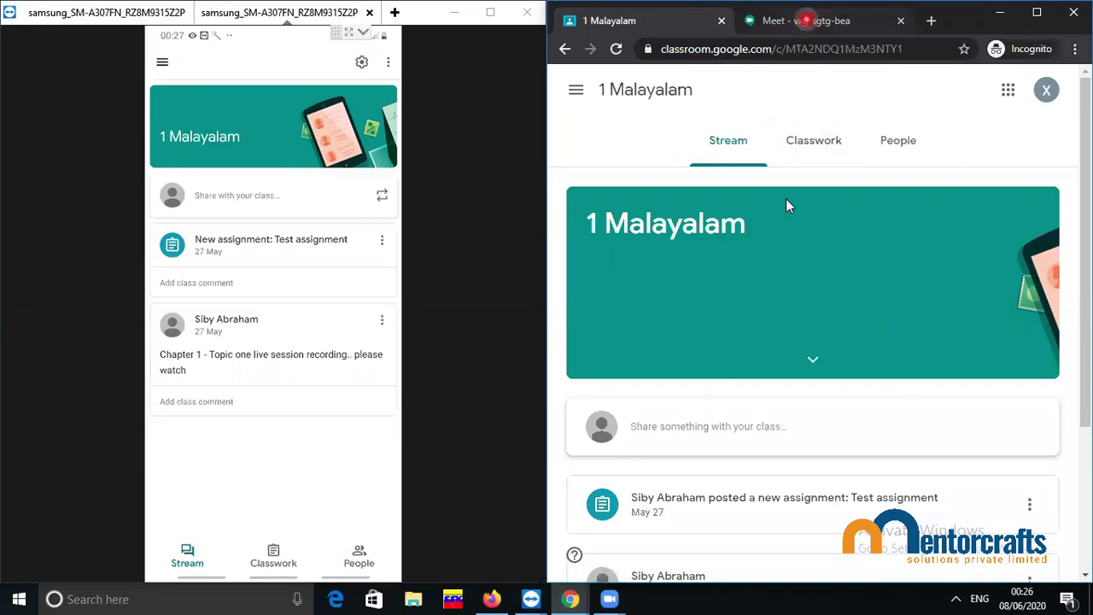
Step: Reload the student's vxg-sgtg-bea meeting page, now rejected as an invalid code, and open the Meet app on the phone
left_click(806, 21)
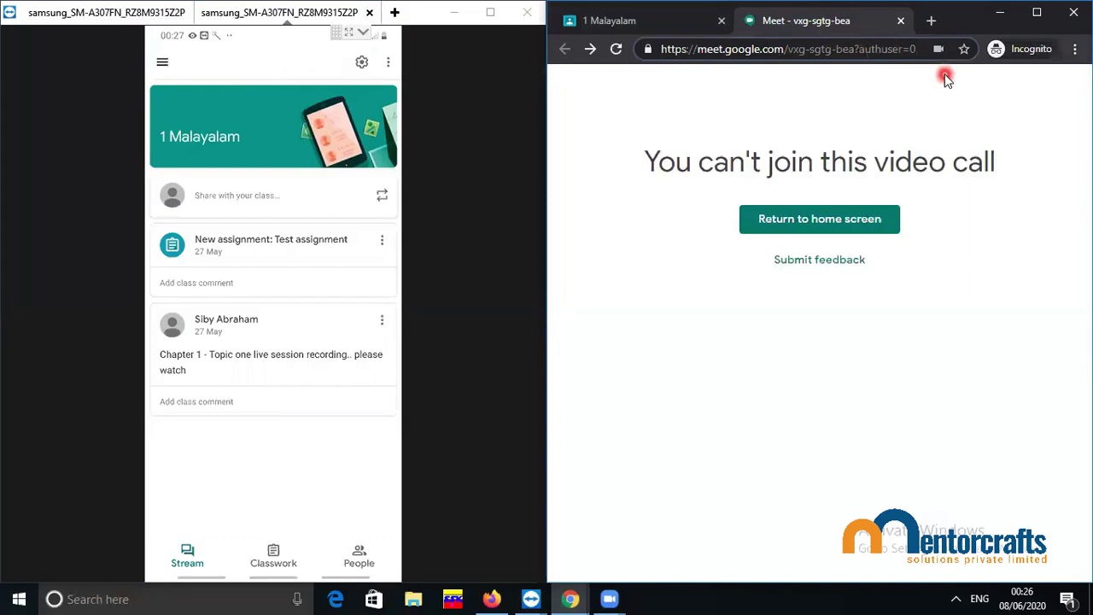
key("F5")
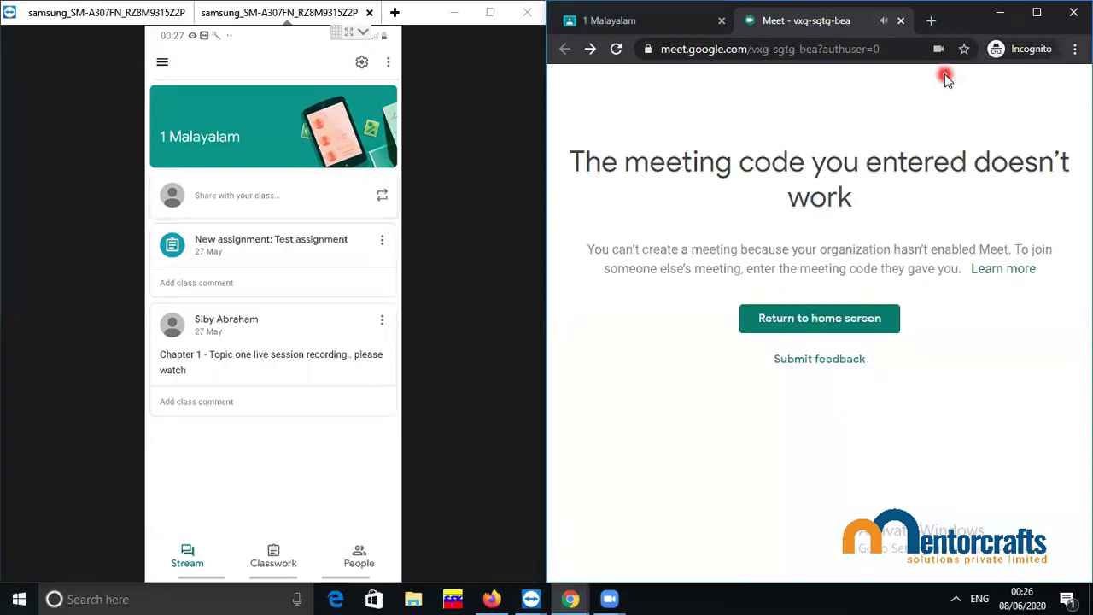
left_click(314, 555)
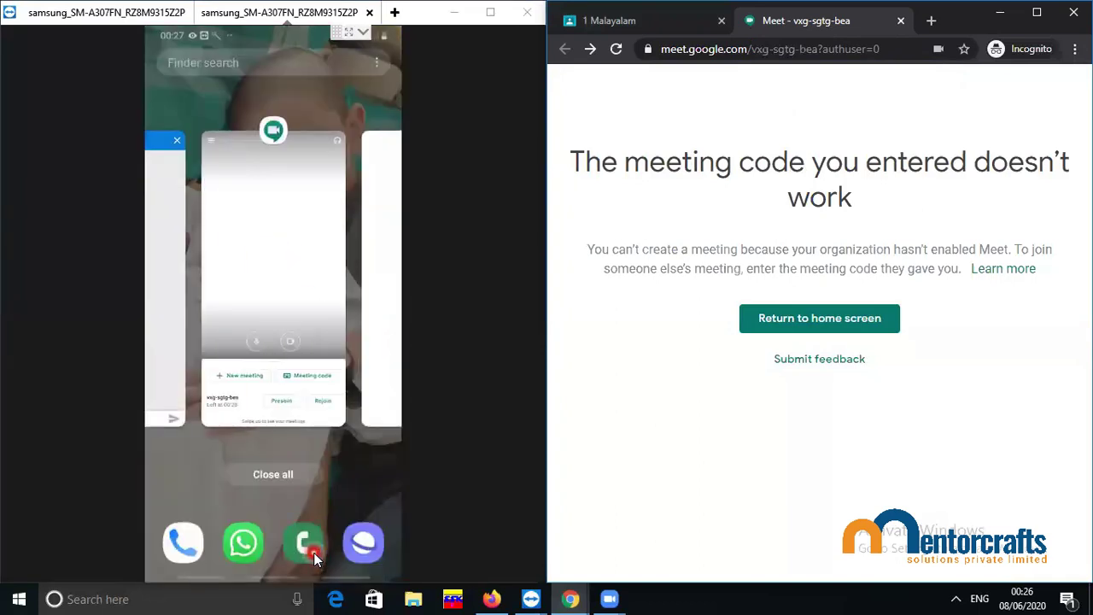
left_click(313, 552)
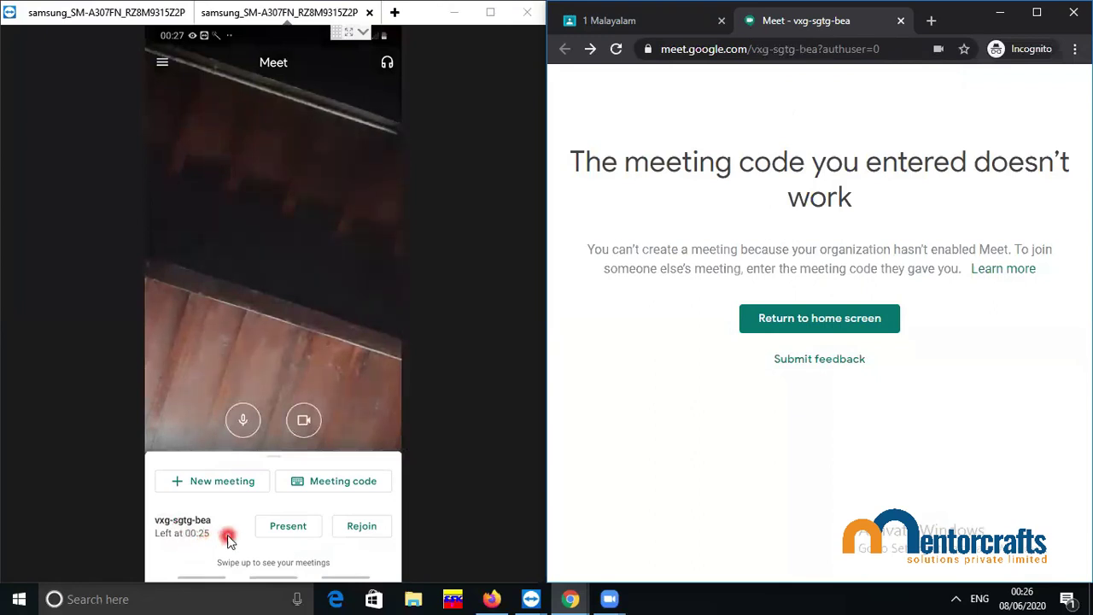
Step: On the phone, start new meeting frx-cxjj-nfo, dismiss the invite dialog and show call controls
left_click(362, 528)
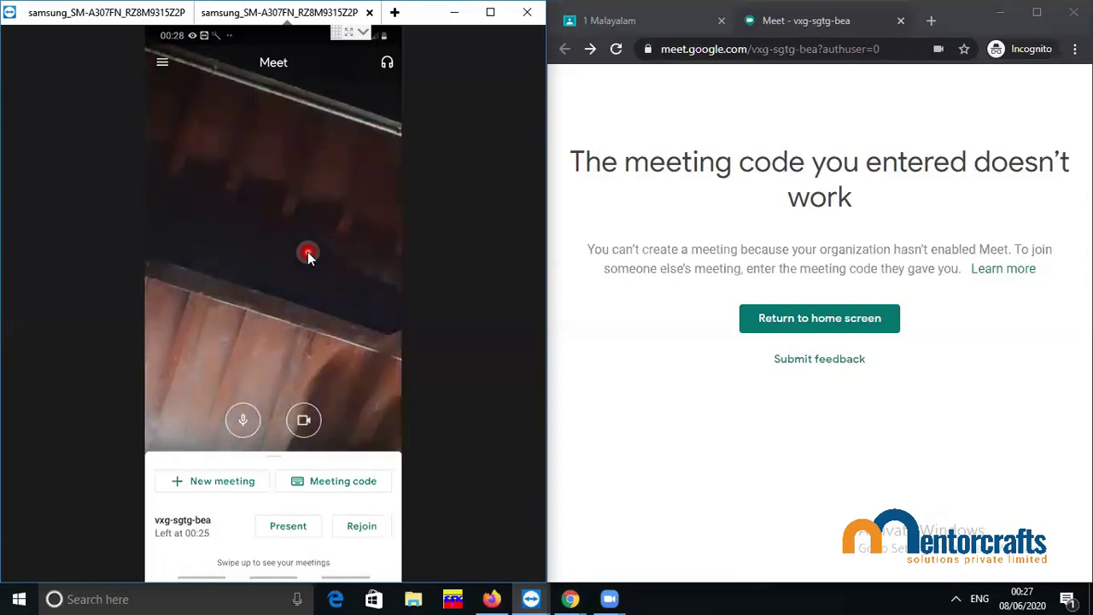
left_click(219, 485)
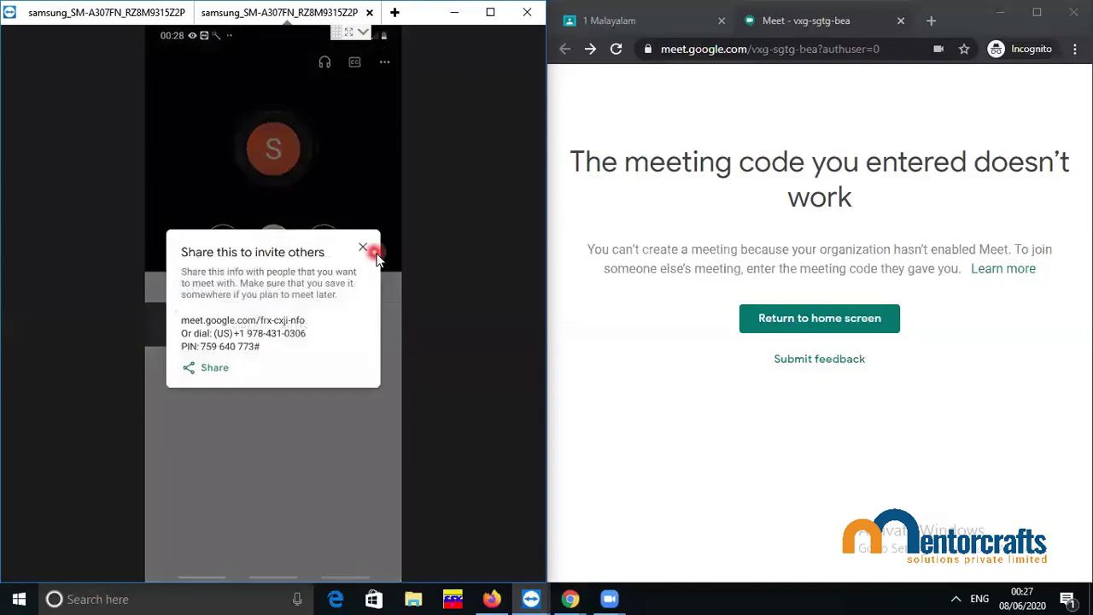
left_click(363, 247)
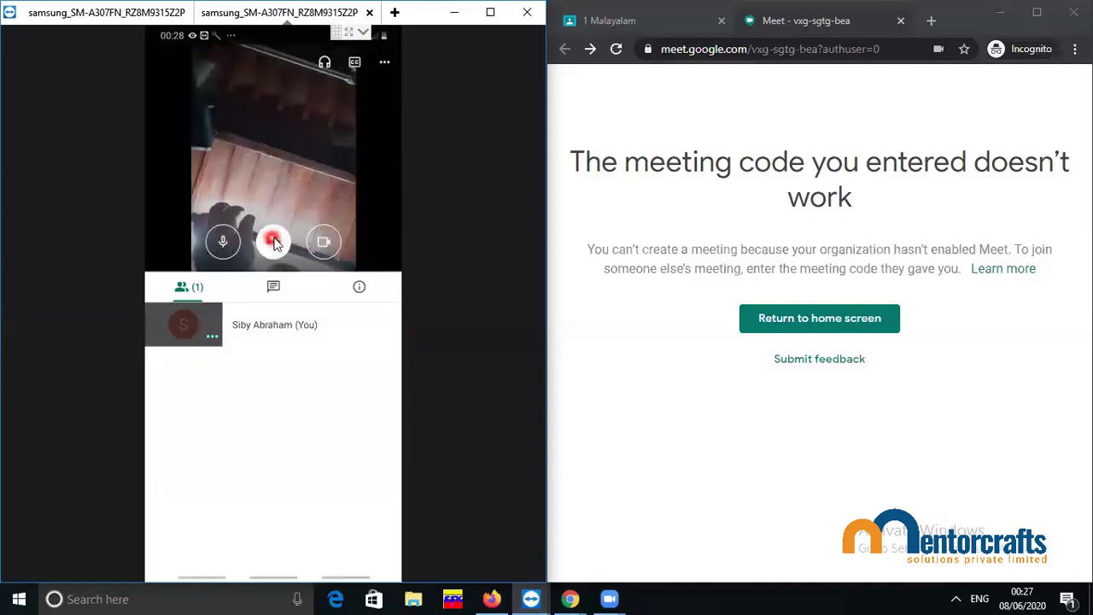
left_click(283, 252)
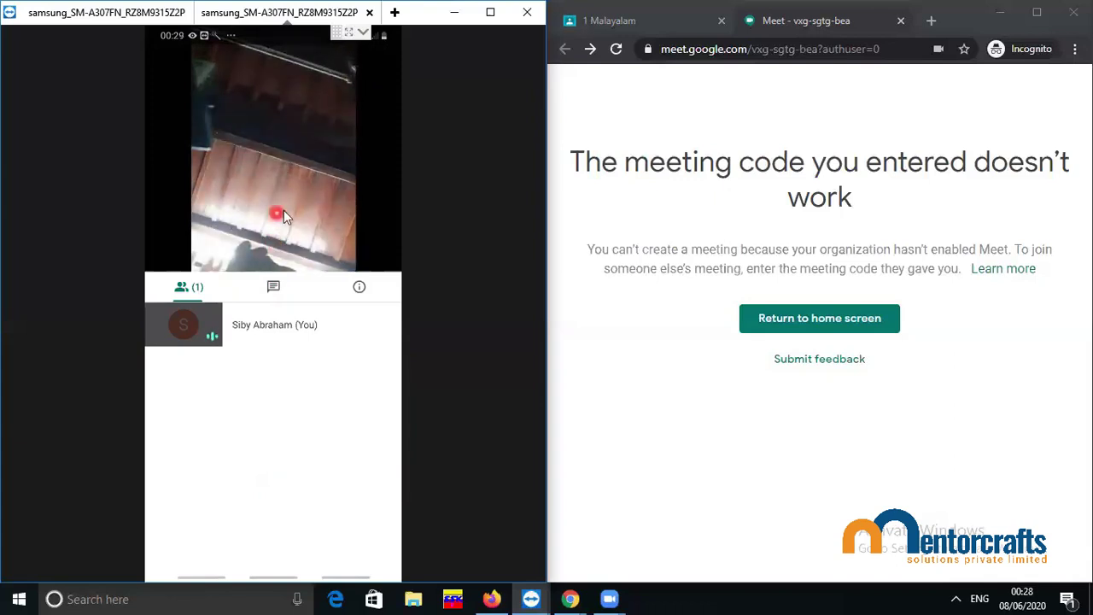
left_click(275, 256)
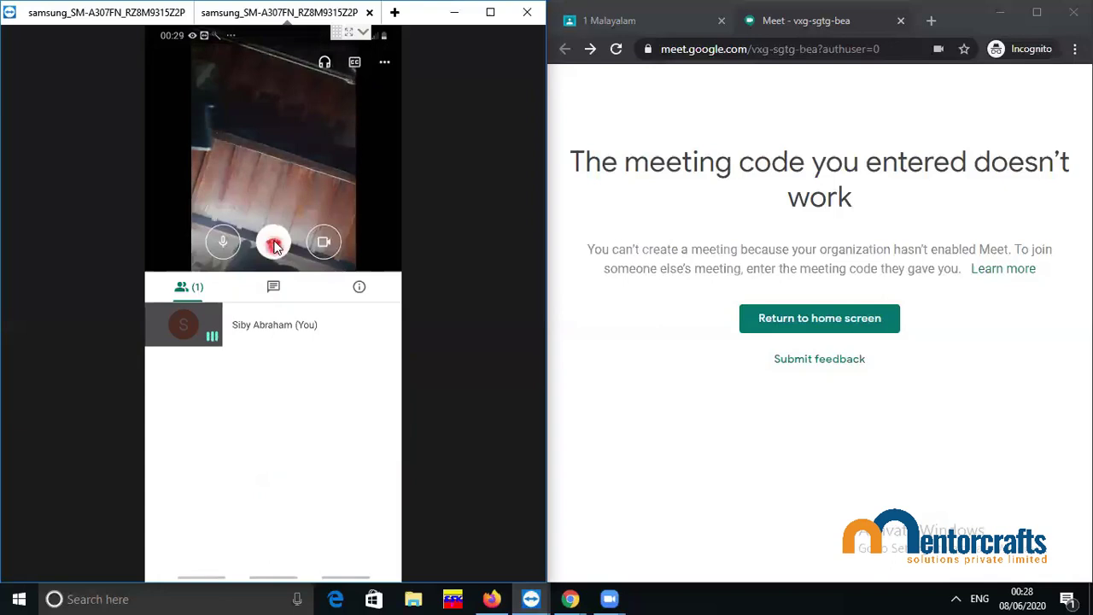